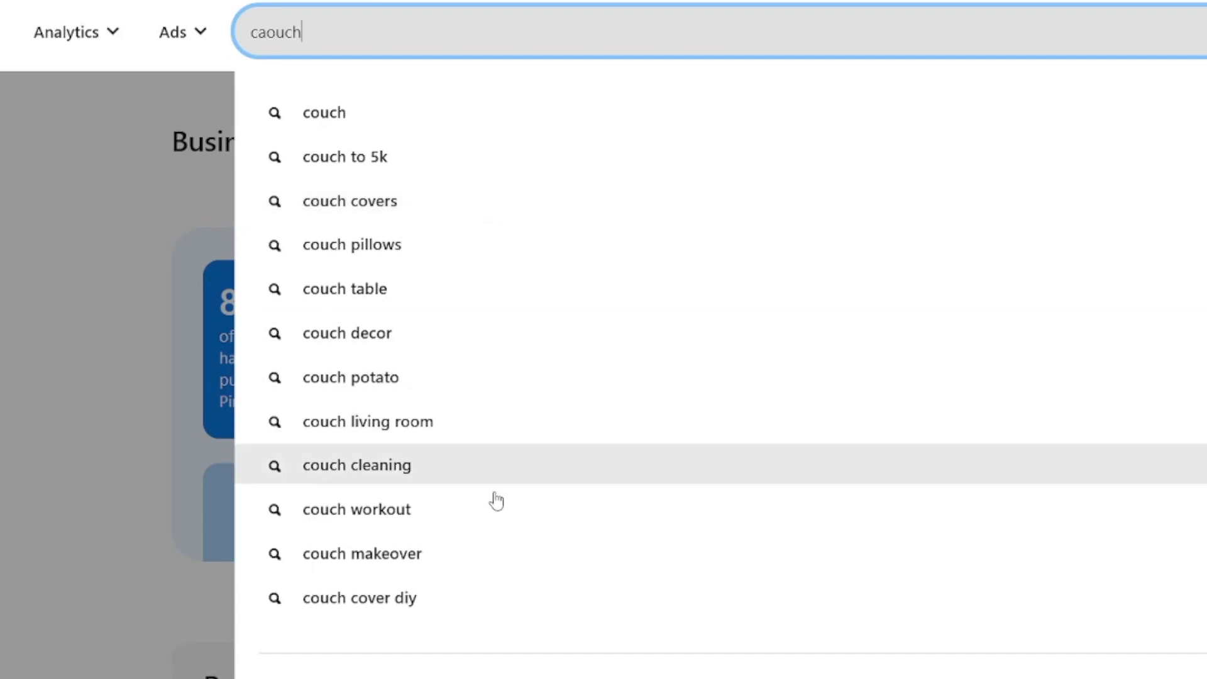
Examine Pinterest's total visits on Similarweb and its audience gender statistics in the search results.
click(125, 447)
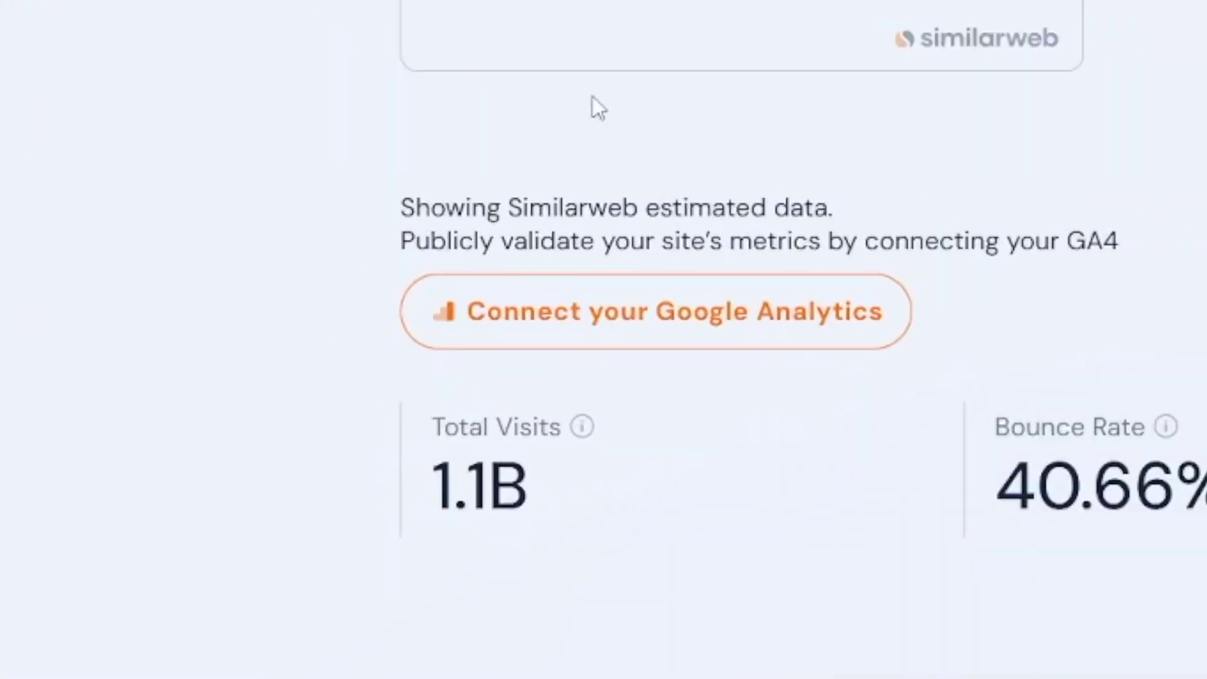
drag(423, 526, 533, 503)
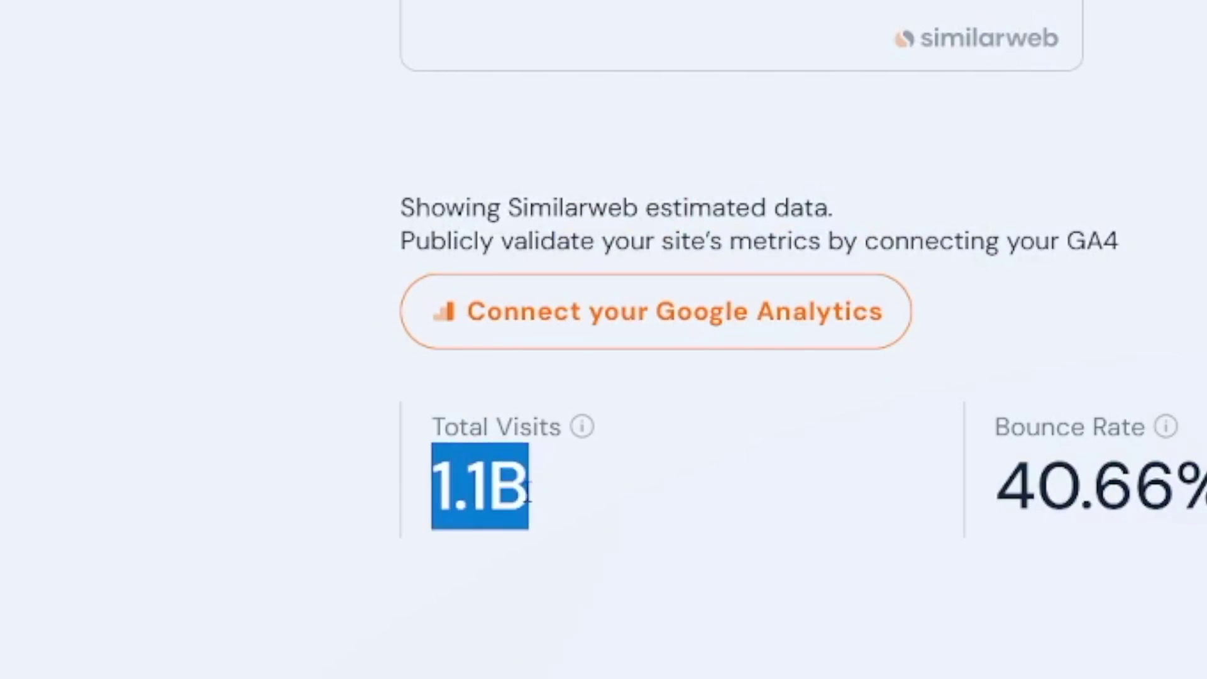
click(558, 501)
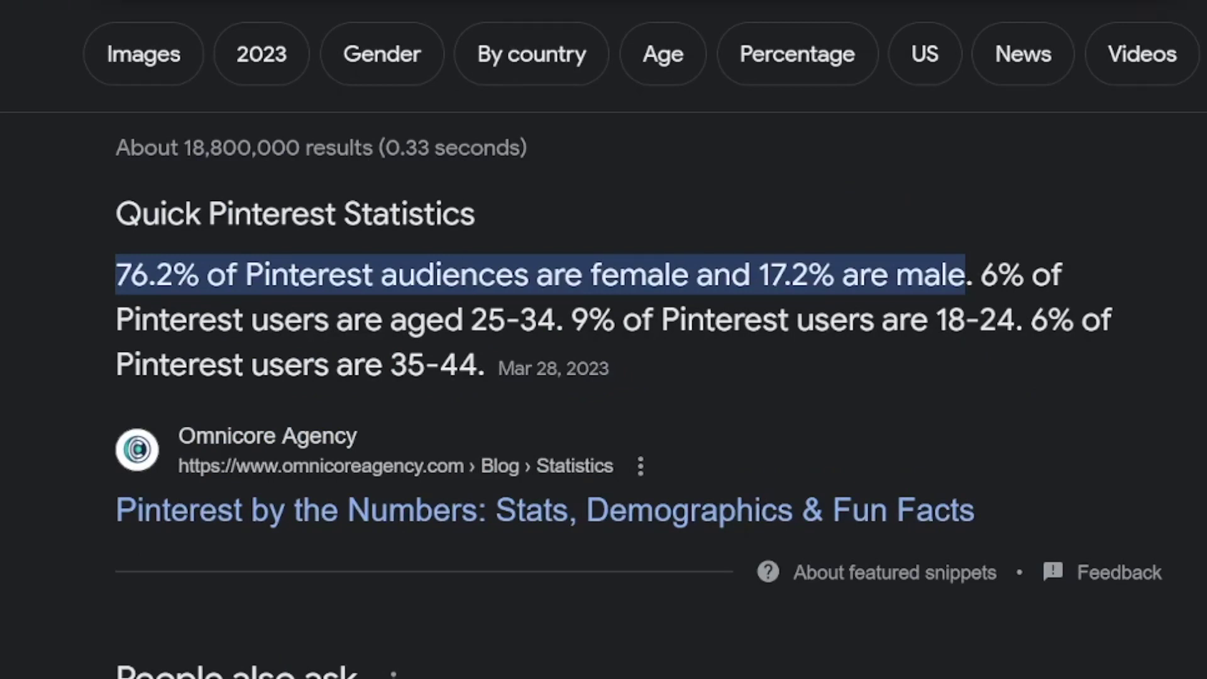
key(slash)
key(Escape)
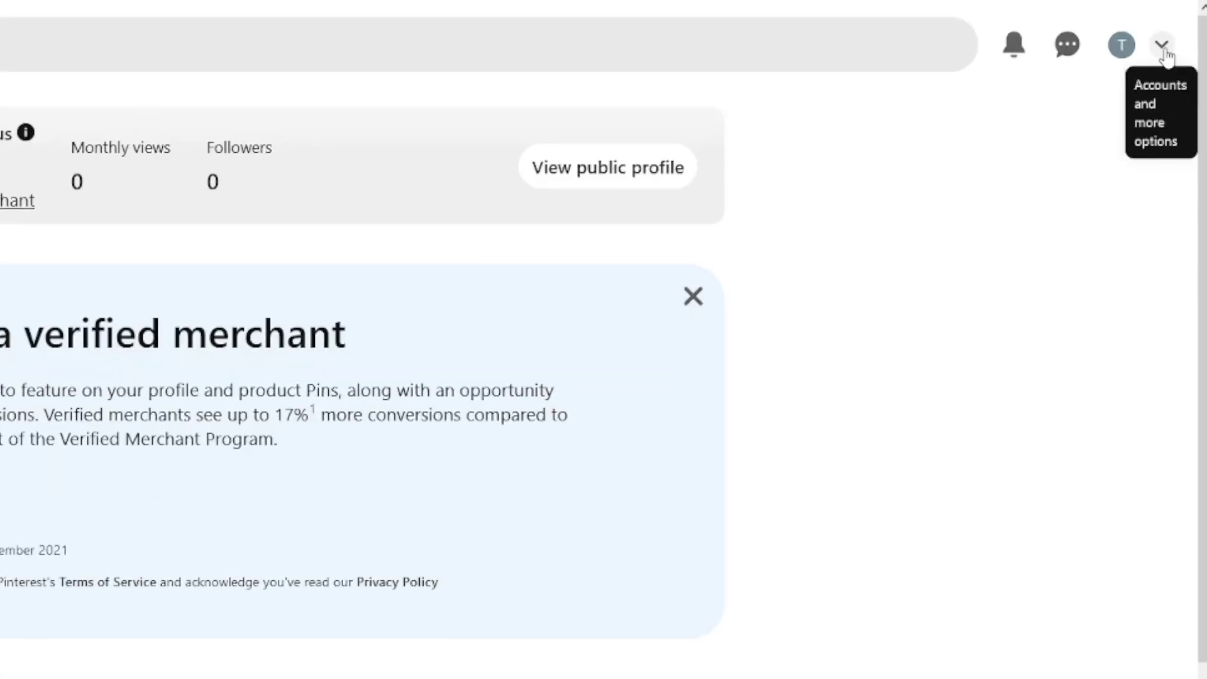
Open the account management settings and locate the option for converting the account type.
click(1181, 22)
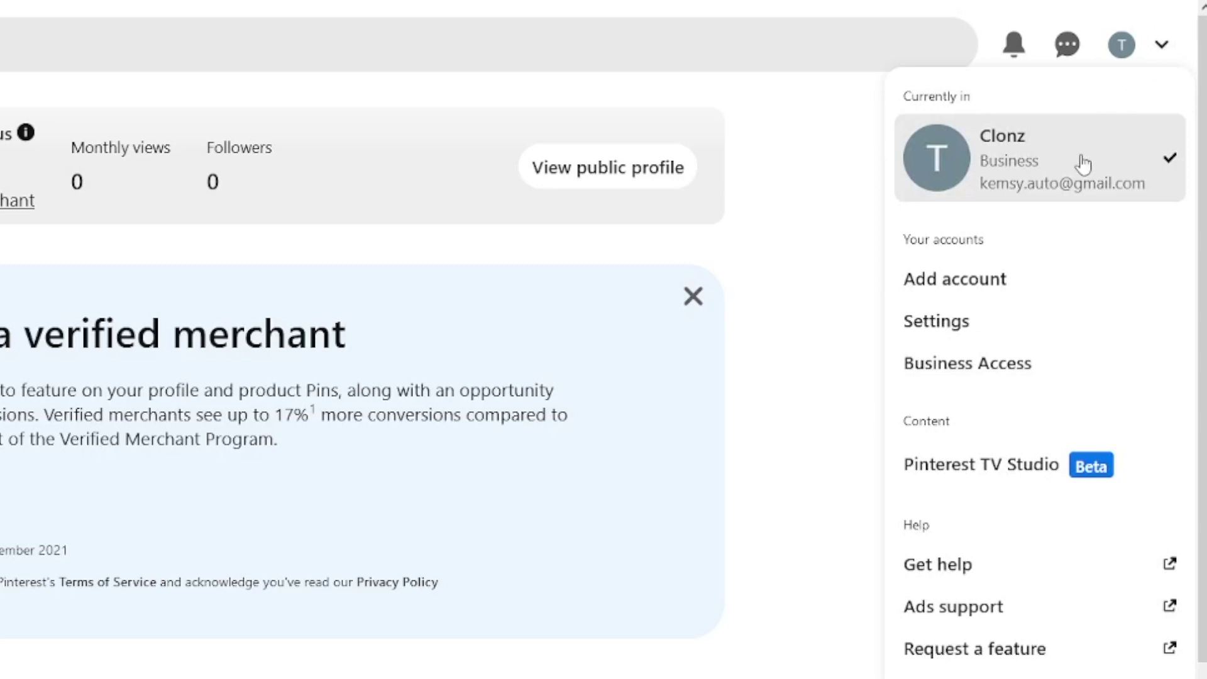
click(982, 328)
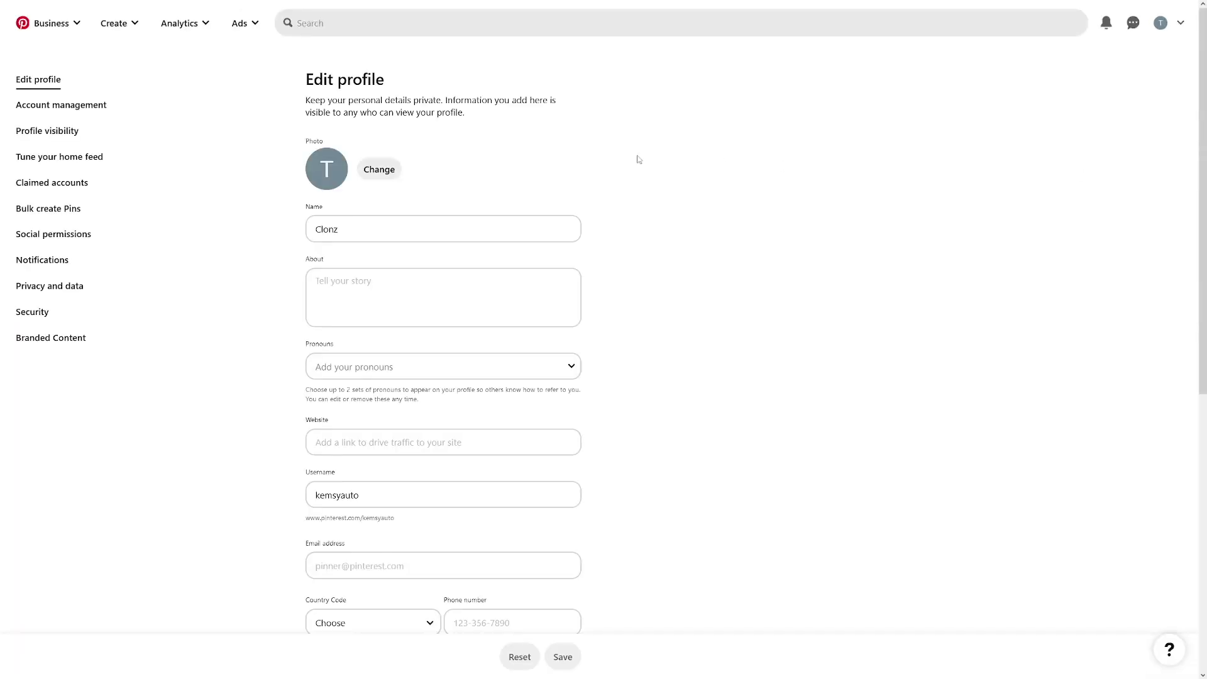
click(50, 107)
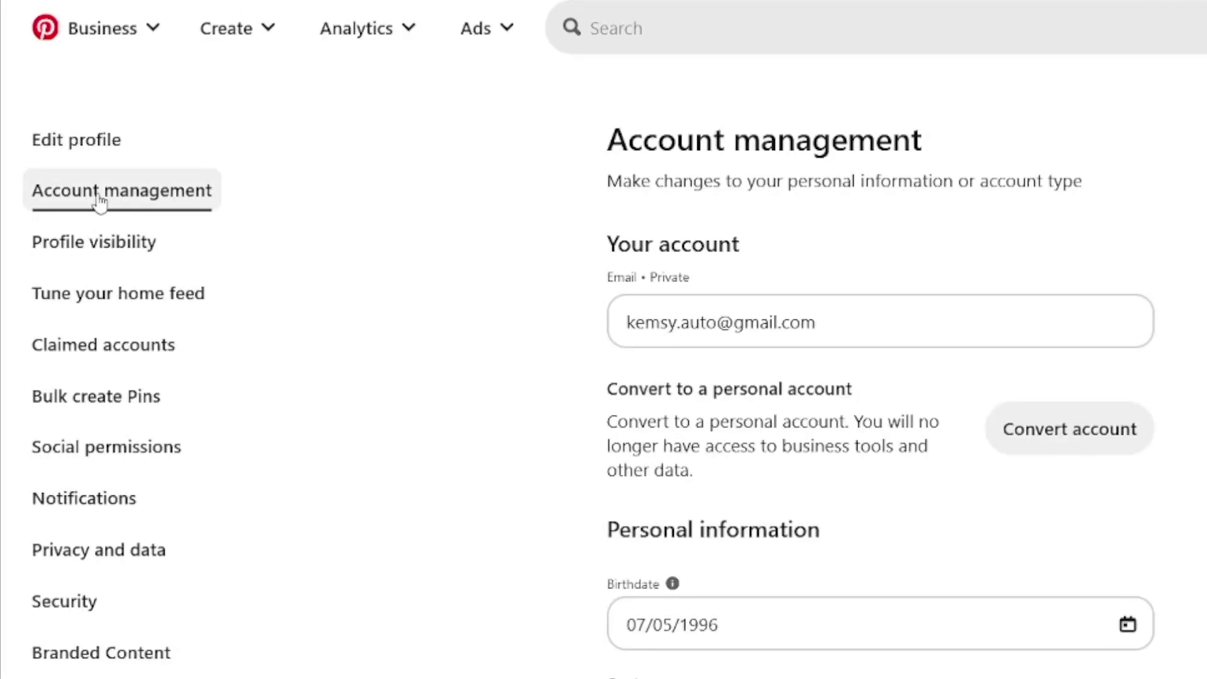
drag(609, 383, 870, 401)
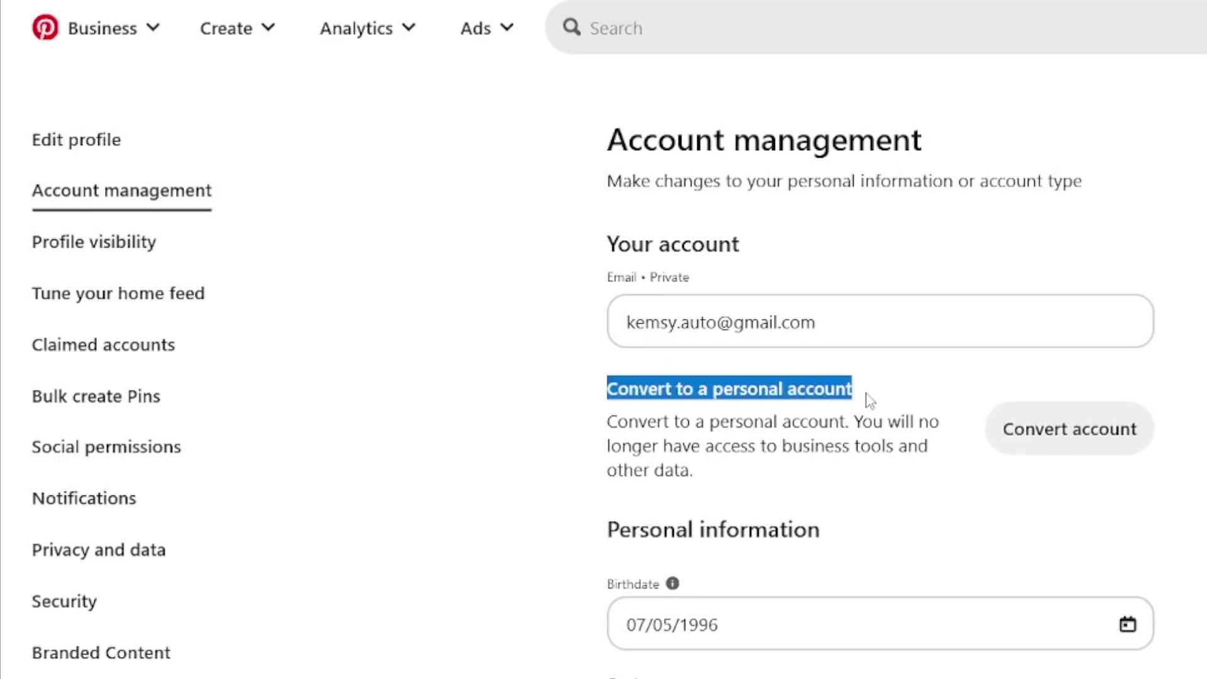
click(684, 413)
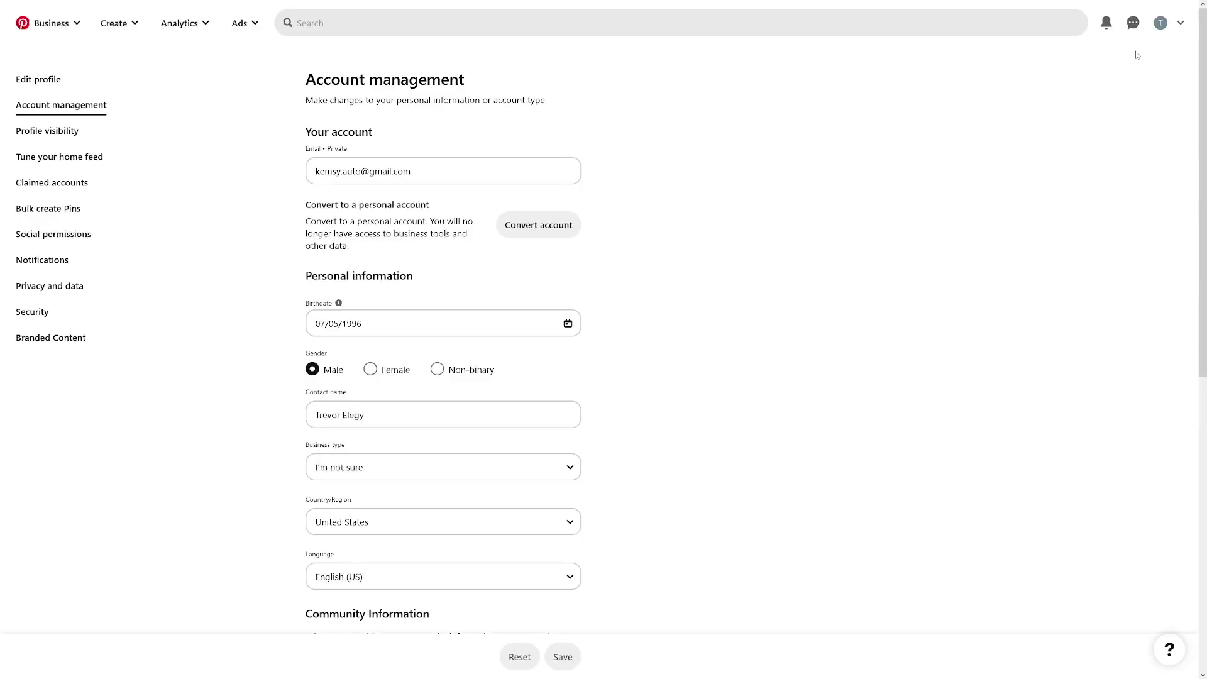
Open the business profile, and on Pixabay look over the free images for keto diet.
click(1160, 25)
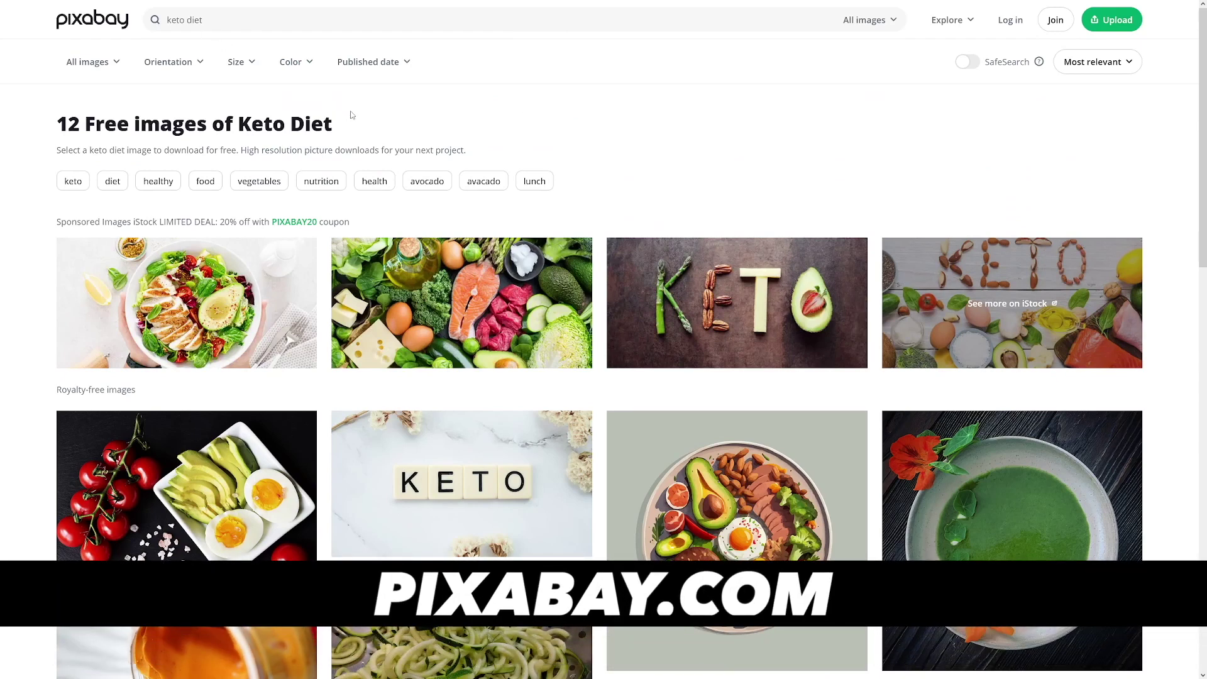
drag(332, 127, 223, 126)
click(380, 134)
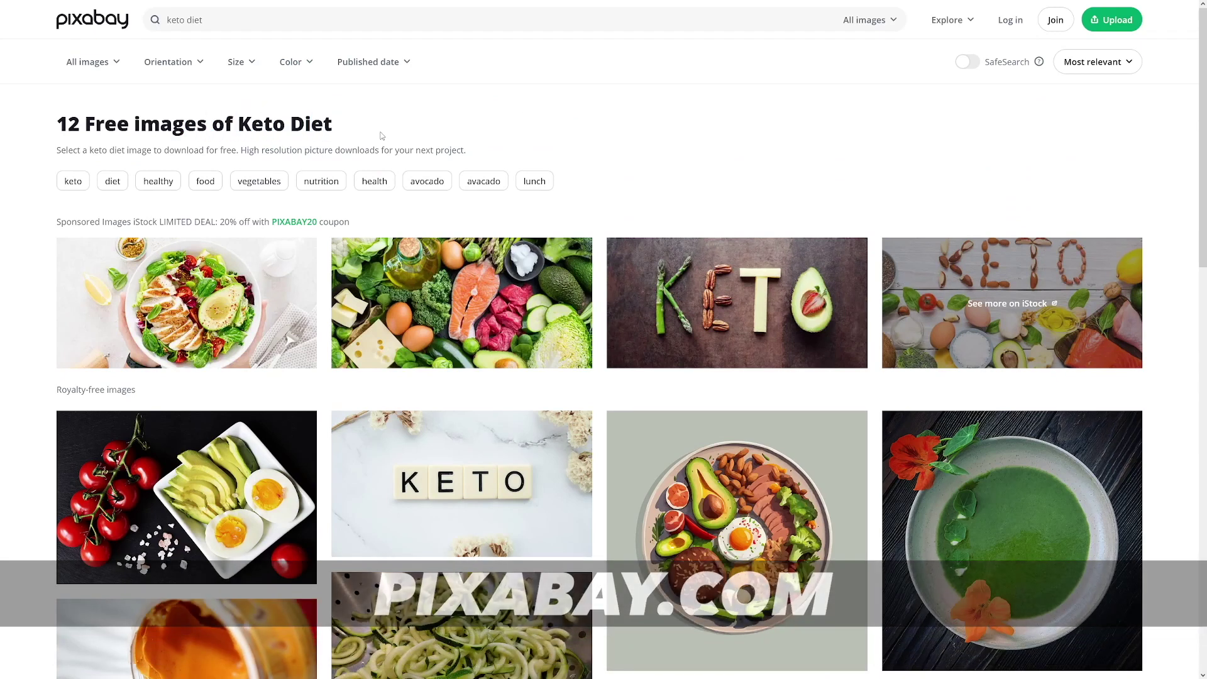
scroll(598, 216, down, 1)
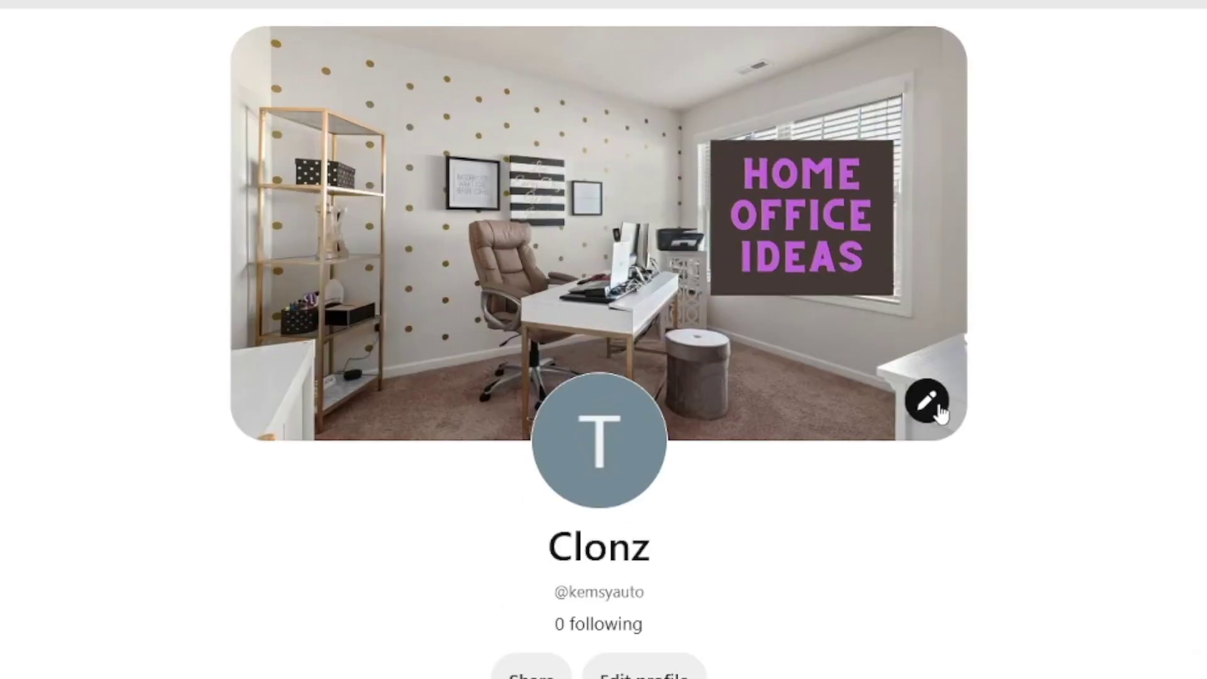
Replace the profile's cover image with the illustrated keto food plate and adjust its crop area.
click(927, 400)
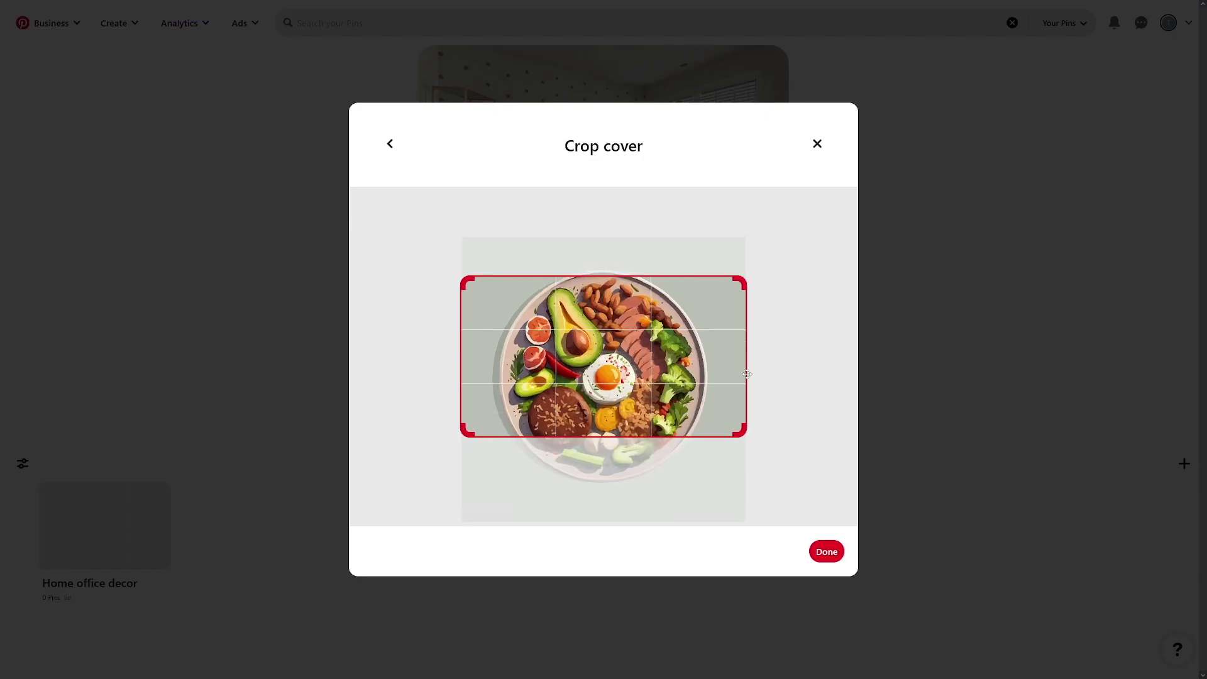
drag(759, 337, 770, 360)
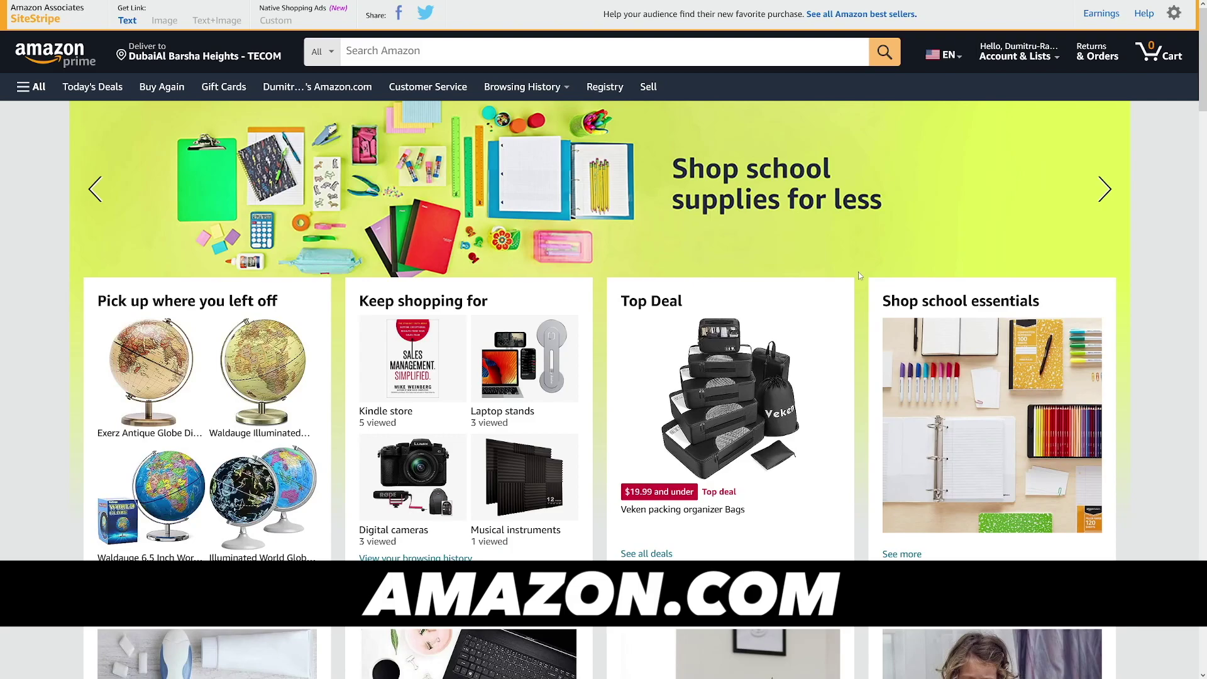
Examine the product sections on Amazon's homepage and the Amazon Associates affiliate marketing program page.
scroll(858, 272, down, 8)
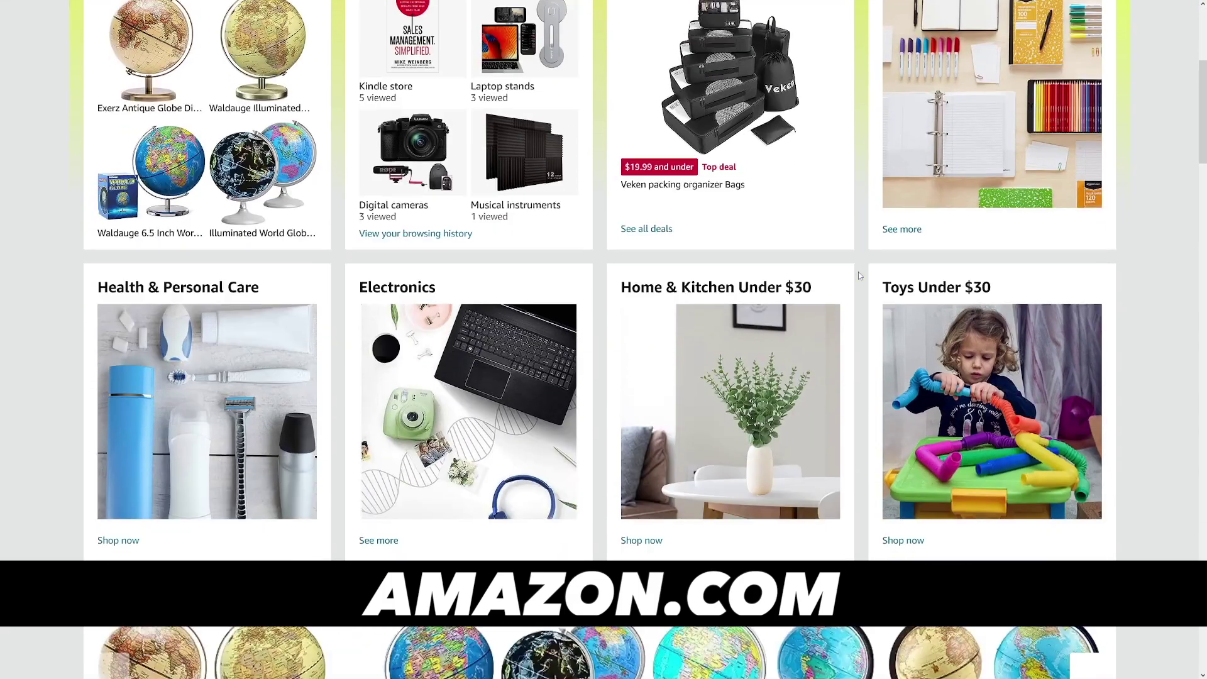
scroll(858, 271, down, 2)
scroll(858, 272, up, 5)
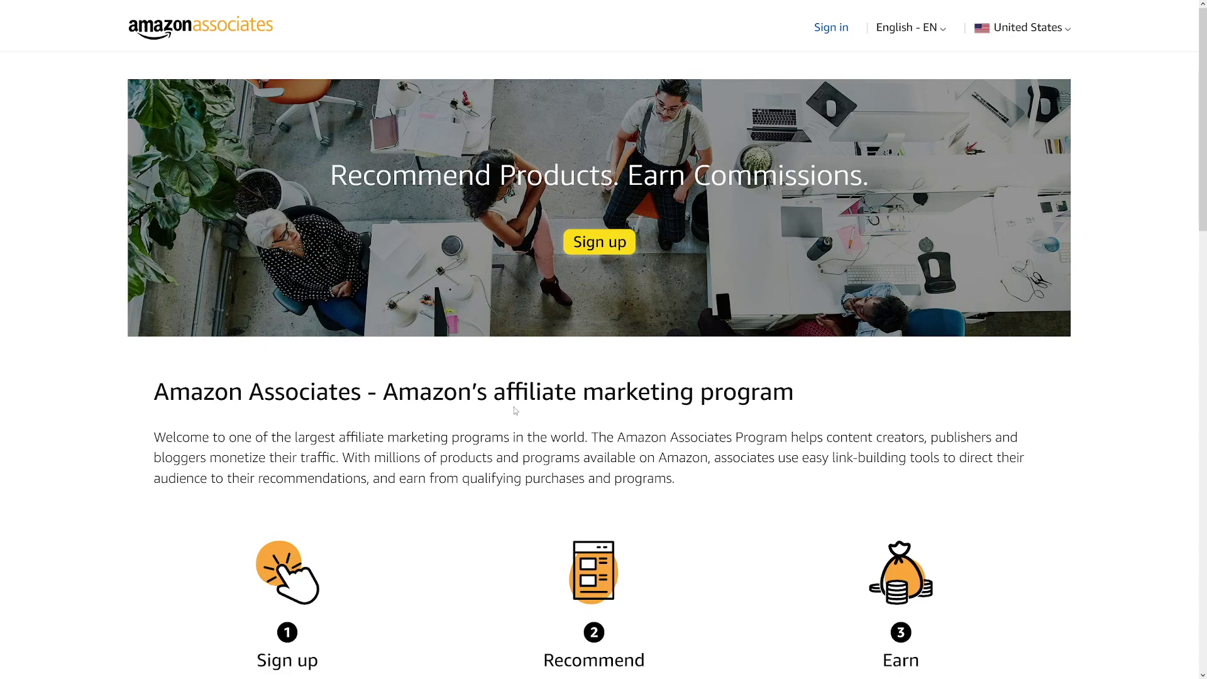
drag(557, 382, 811, 390)
click(493, 123)
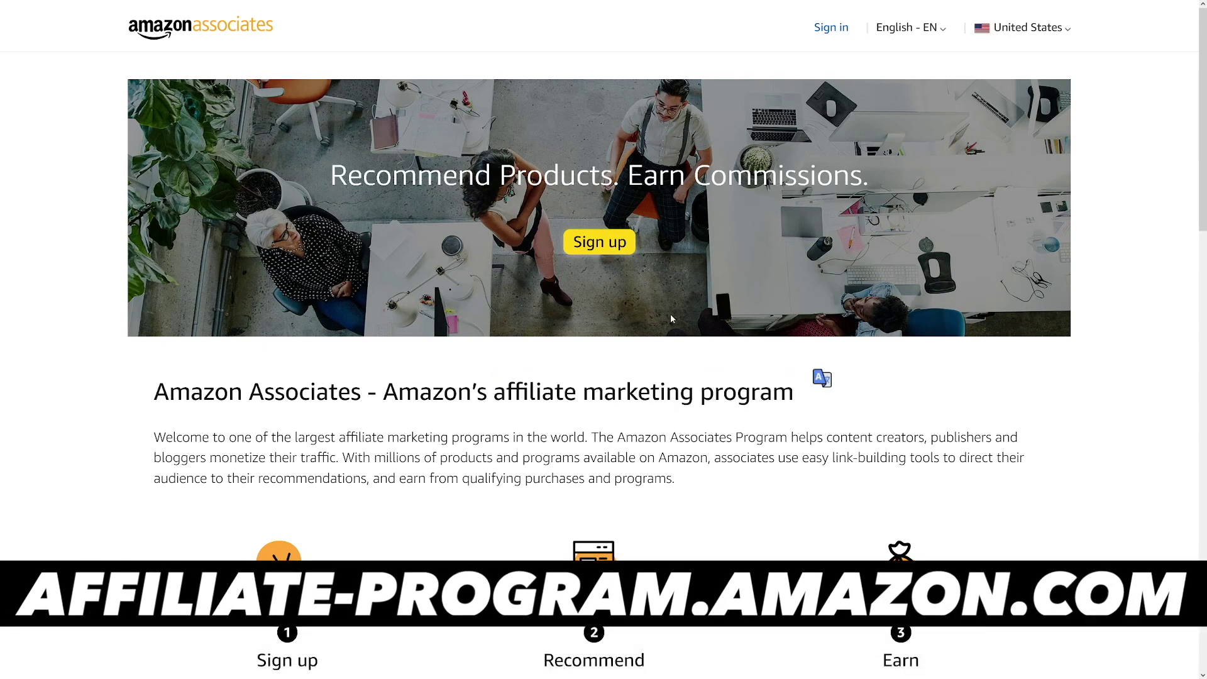
scroll(671, 318, down, 5)
scroll(672, 320, down, 4)
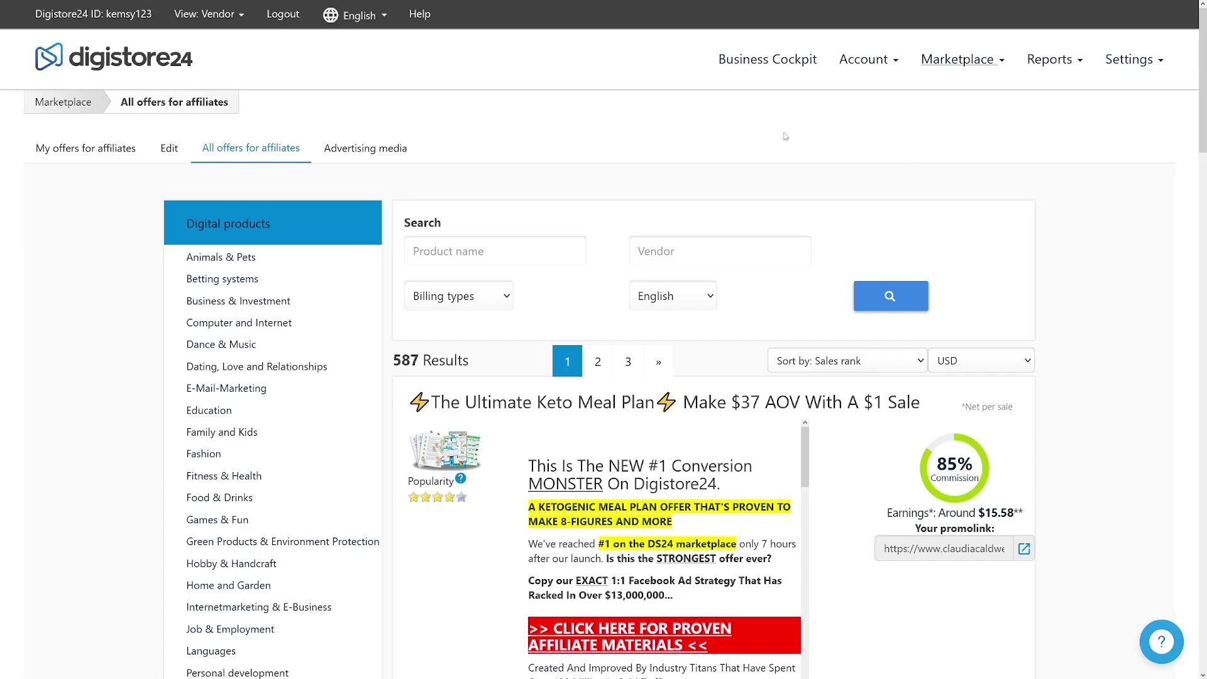
Look through the digital product categories in the Digistore24 marketplace's offers for affiliates.
scroll(703, 193, down, 3)
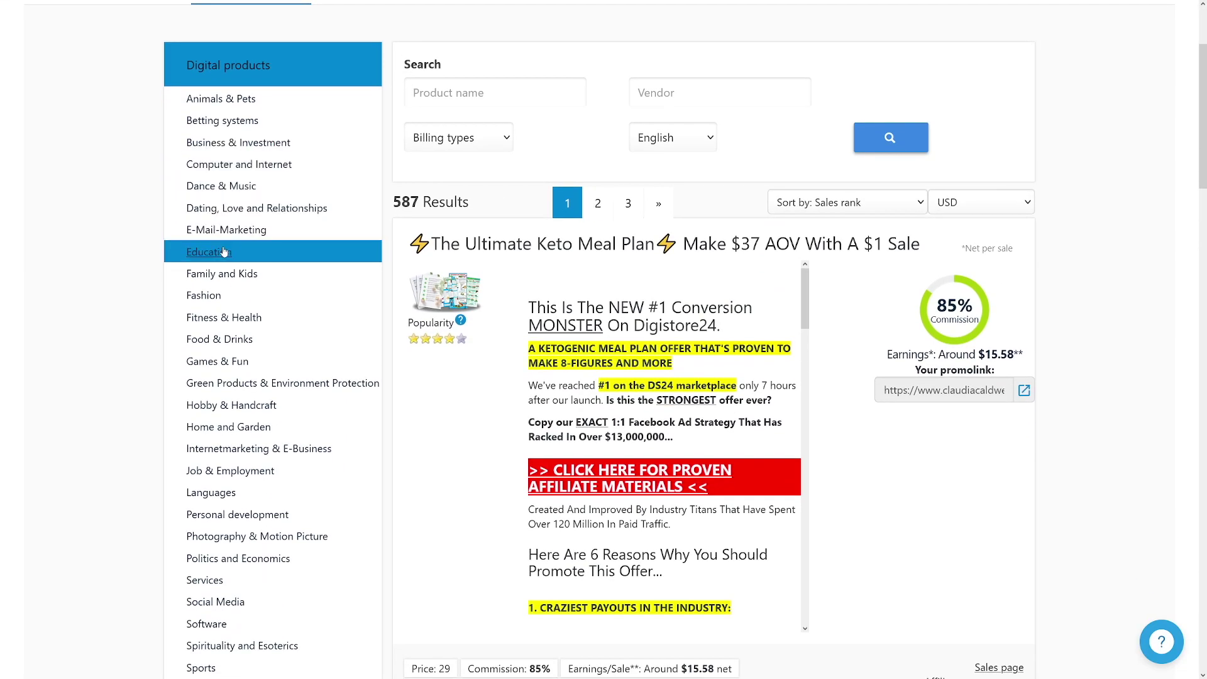
scroll(230, 333, down, 3)
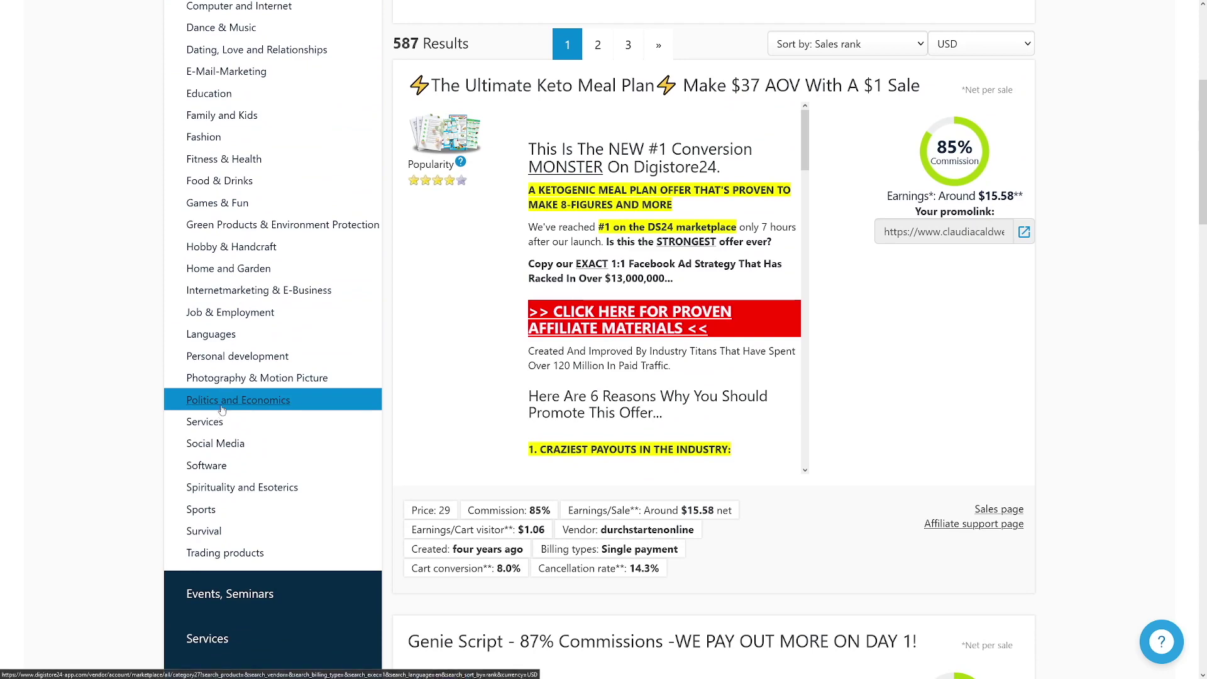
scroll(263, 459, up, 3)
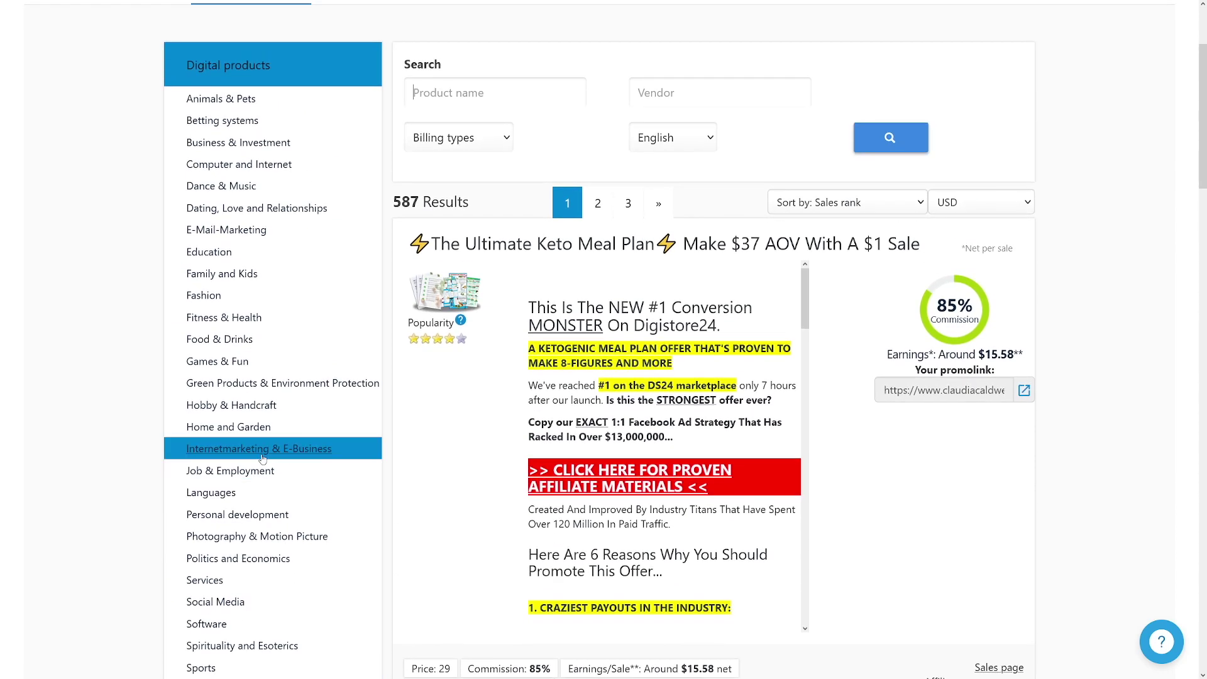
scroll(263, 459, up, 3)
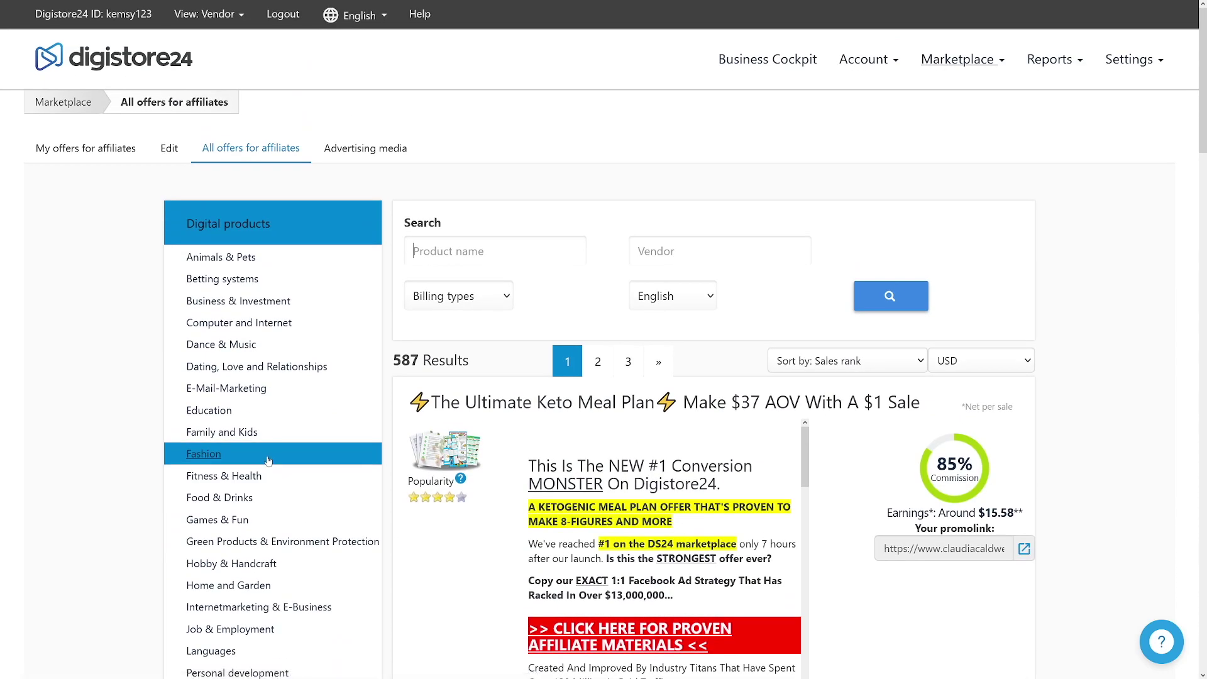
scroll(308, 453, down, 1)
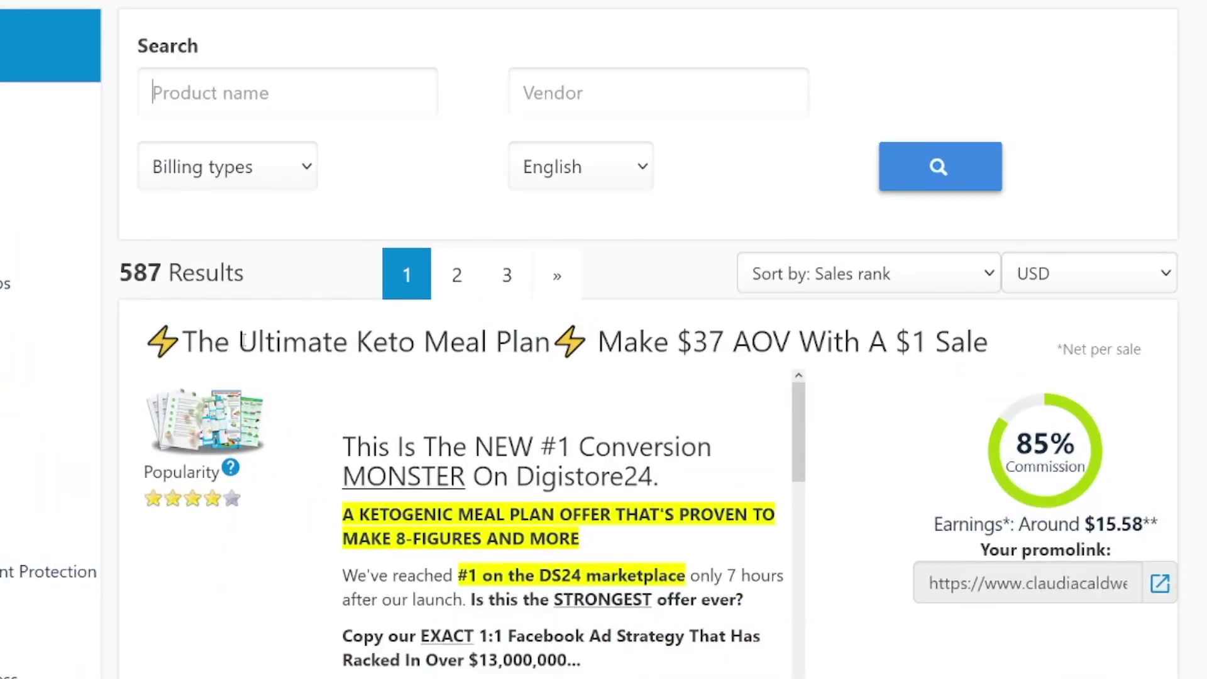
Examine the Ultimate Keto Meal Plan offer's title and earnings per sale, and select its promolink.
drag(242, 341, 551, 341)
click(597, 377)
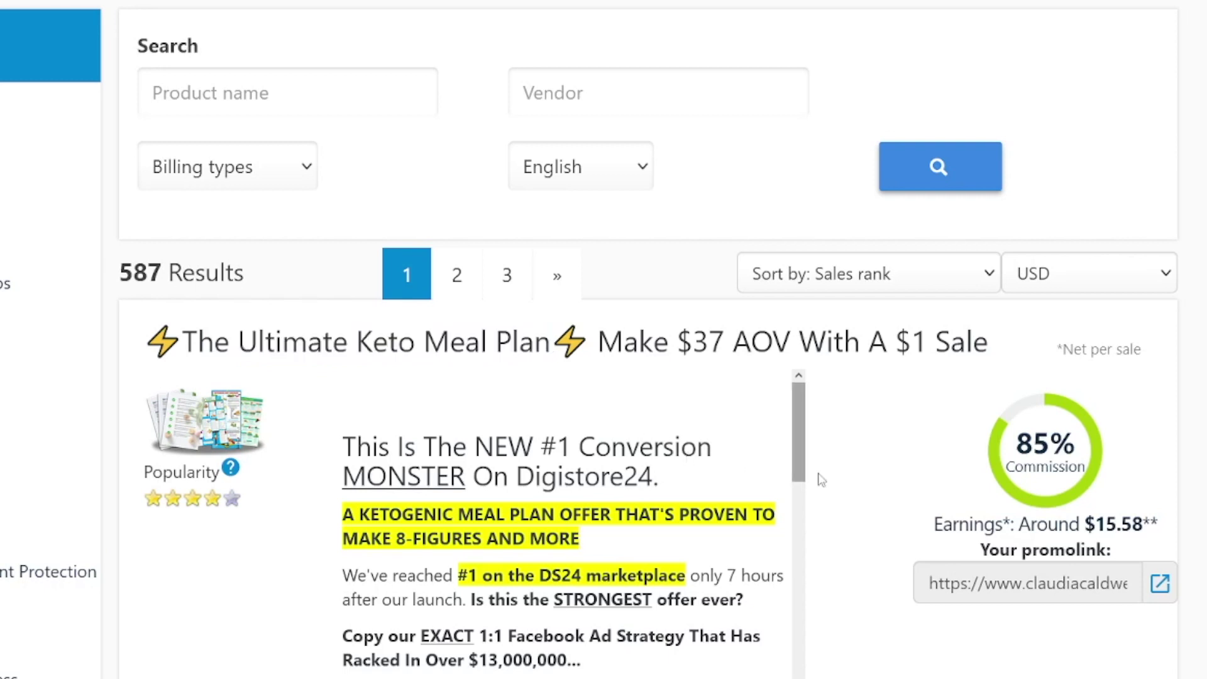
scroll(821, 480, down, 2)
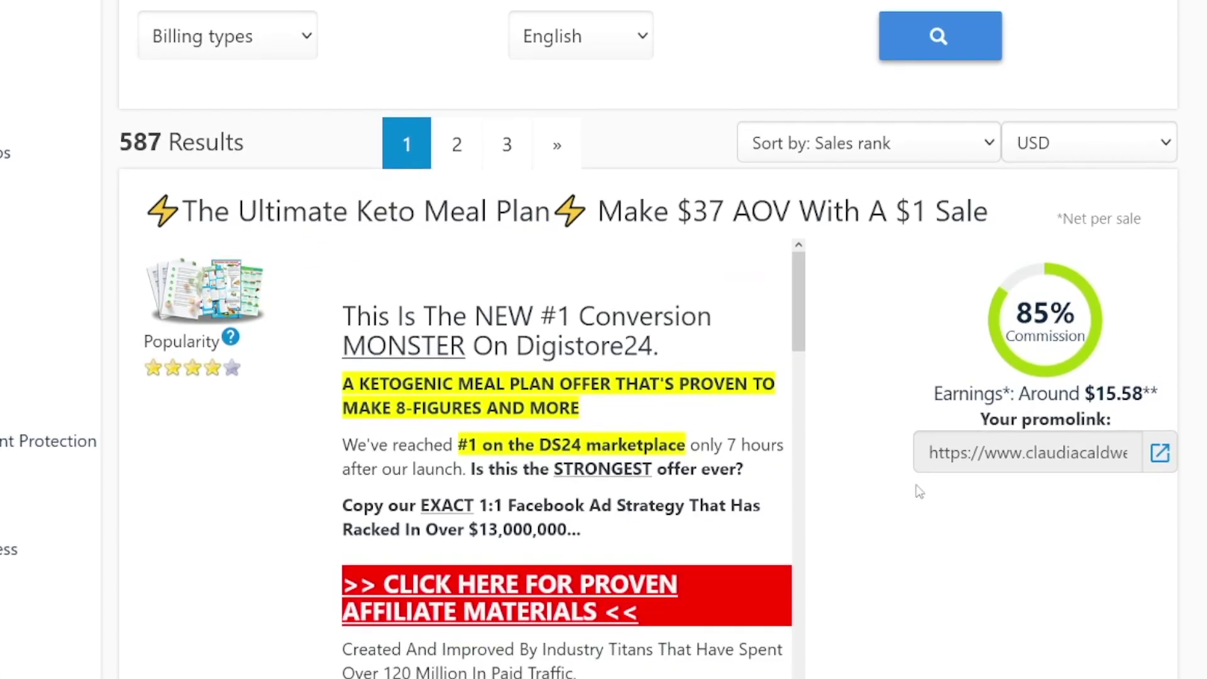
click(1043, 464)
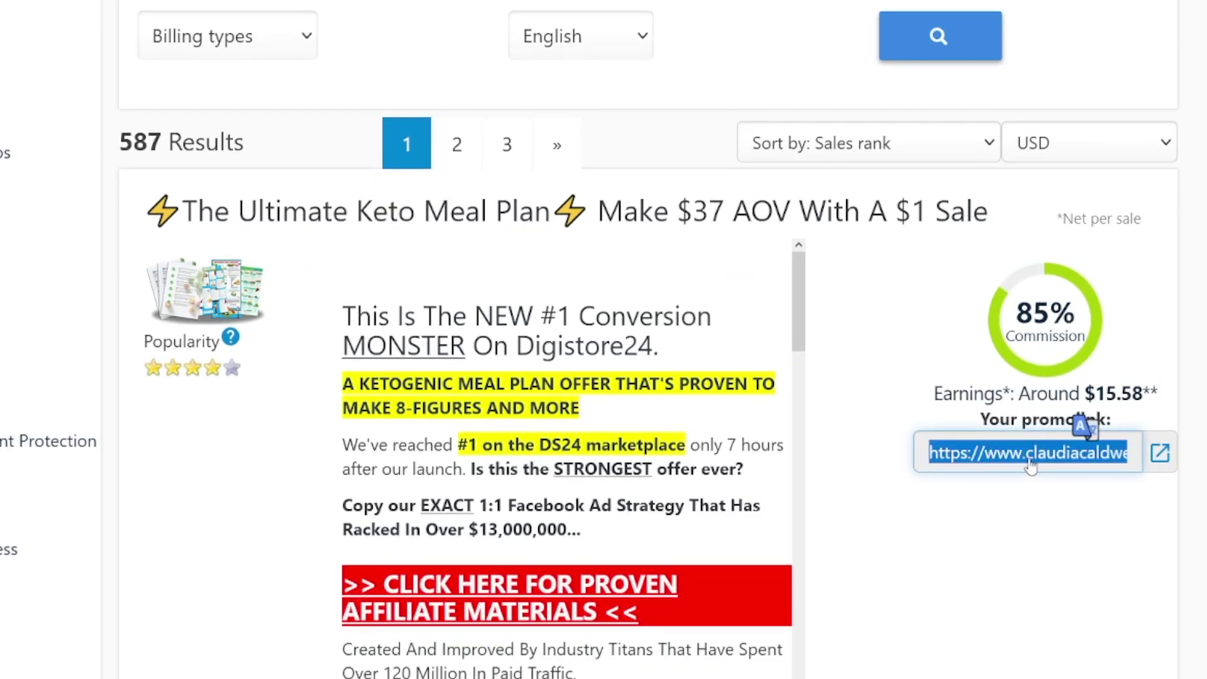
click(1108, 400)
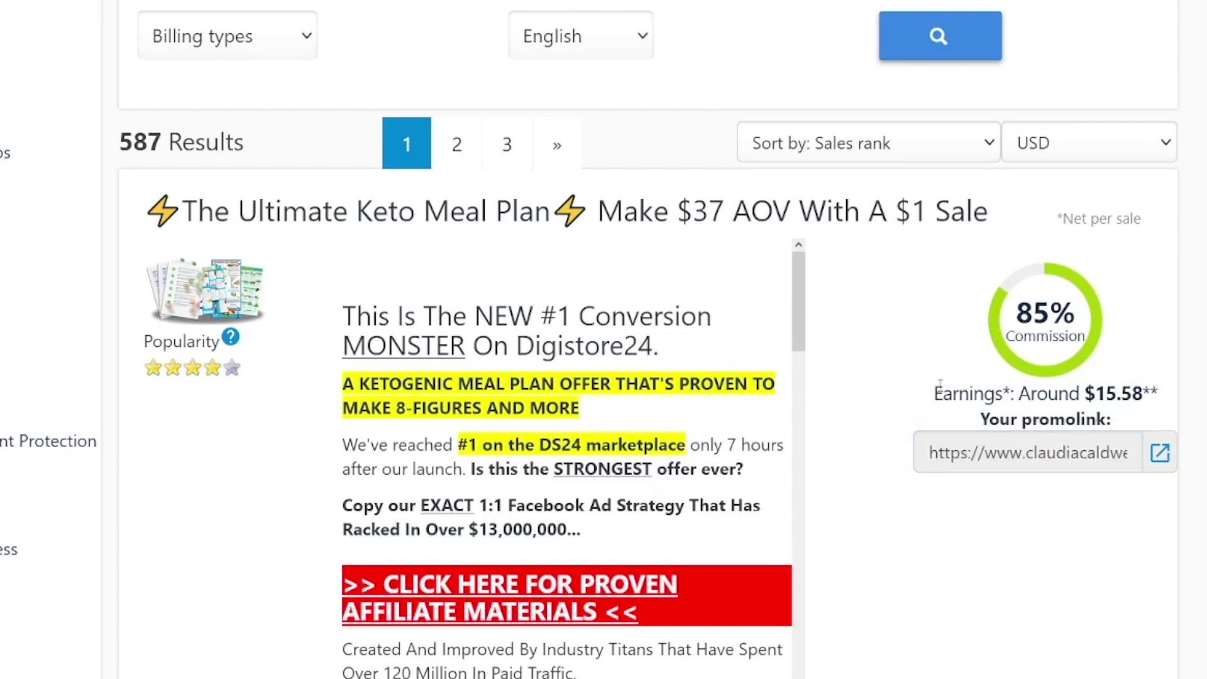
drag(1091, 393, 1163, 396)
click(1161, 397)
drag(1083, 395, 1162, 400)
click(1162, 400)
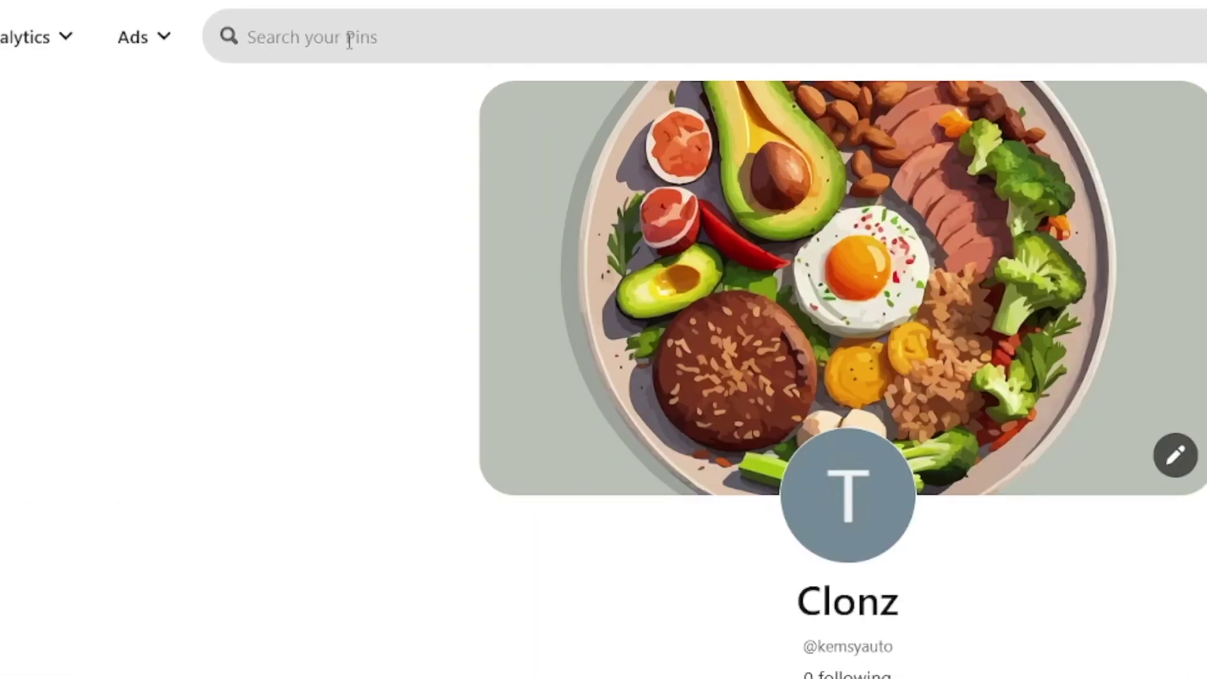
On Pinterest, search your Pins for "keto" and look over the suggested ideas.
click(349, 24)
text(keto)
key(Return)
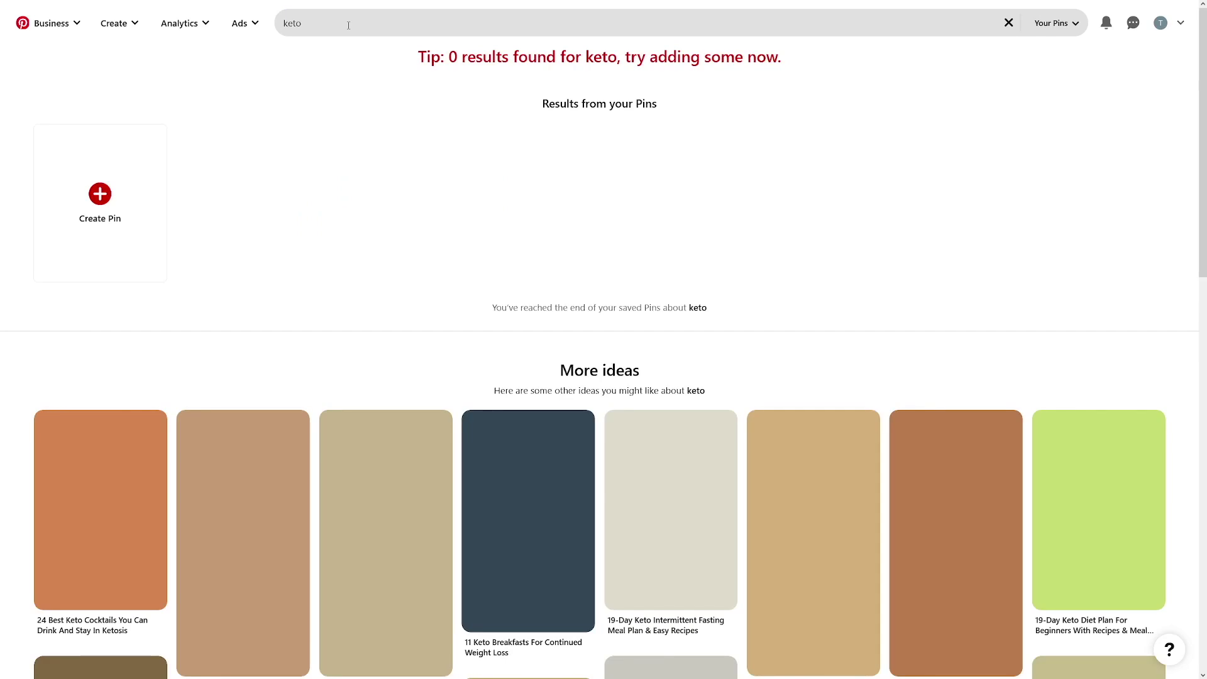
scroll(455, 195, down, 4)
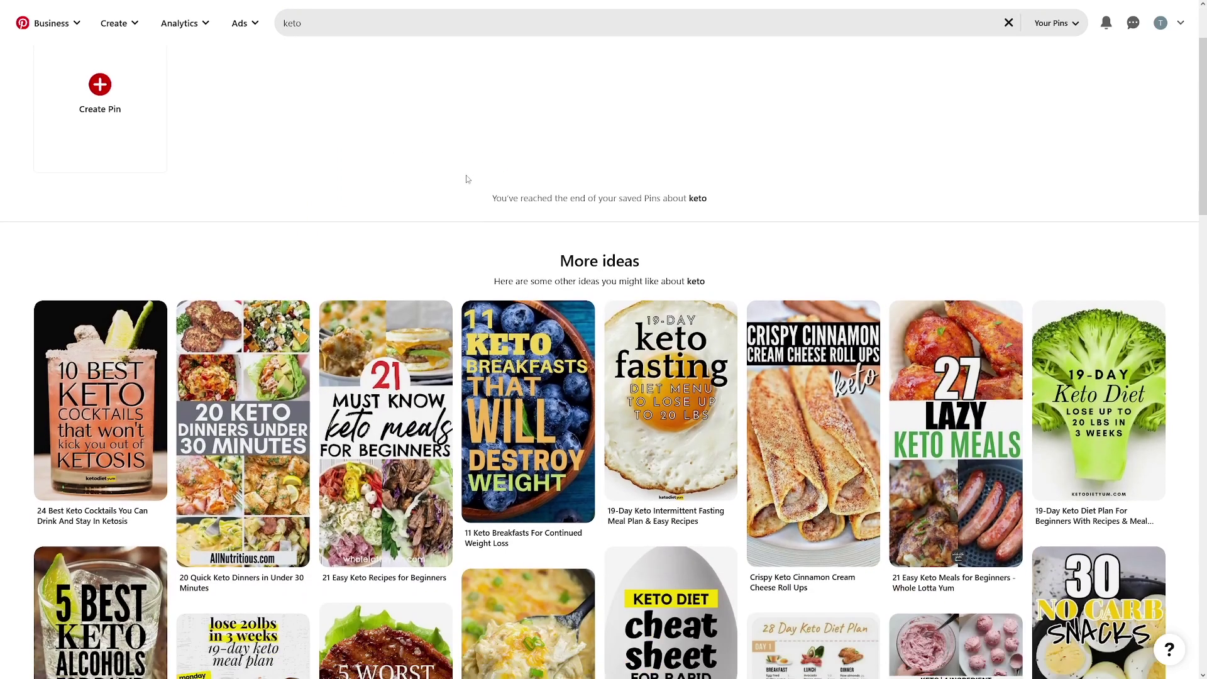
scroll(352, 88, up, 4)
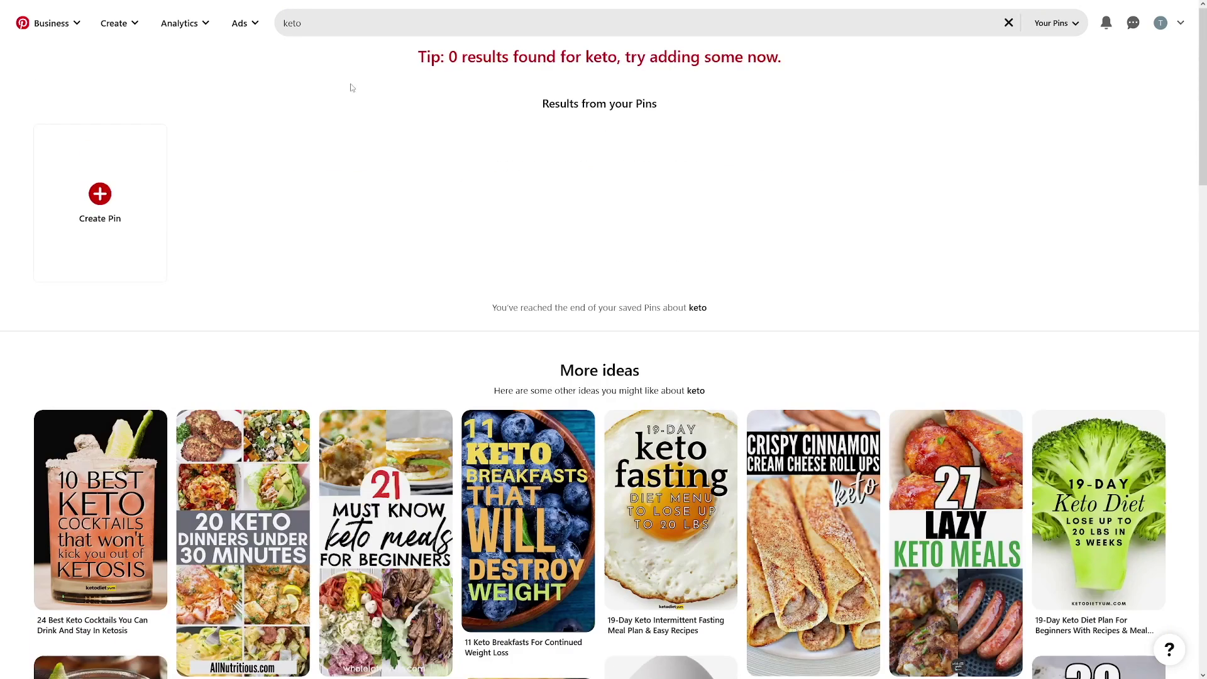
Examine the titles and designs of the keto Pins across all Pins.
click(334, 29)
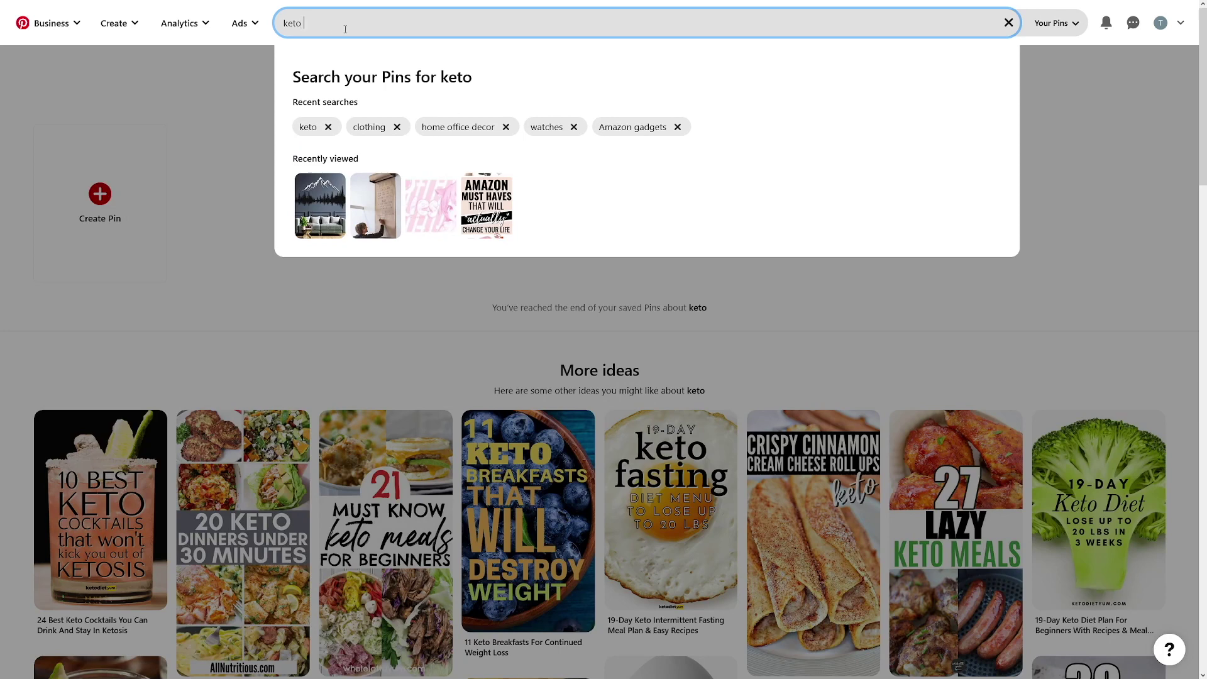
click(245, 99)
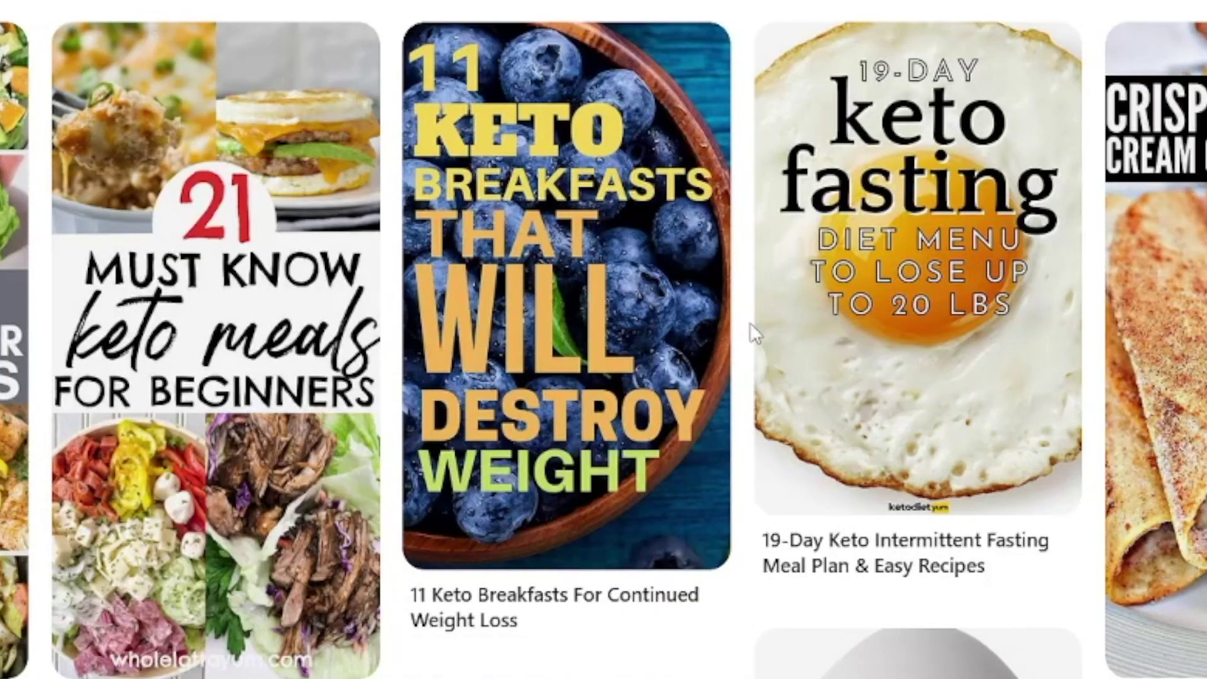
mouse_move(689, 304)
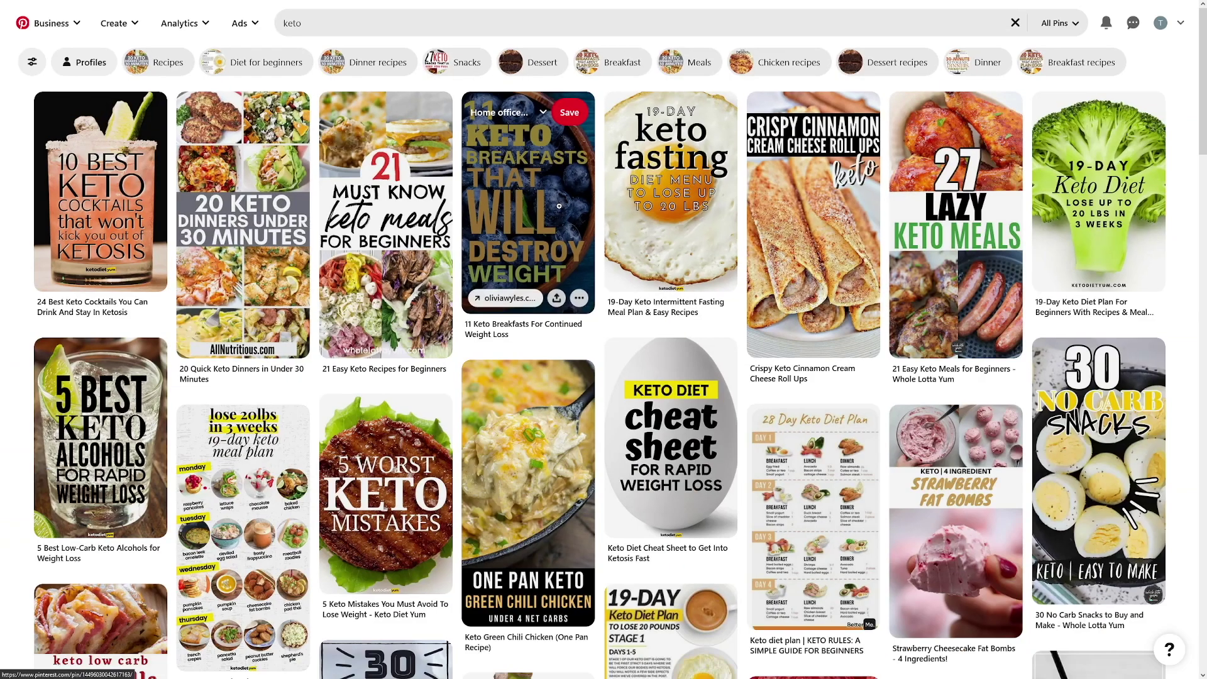
scroll(389, 425, down, 1)
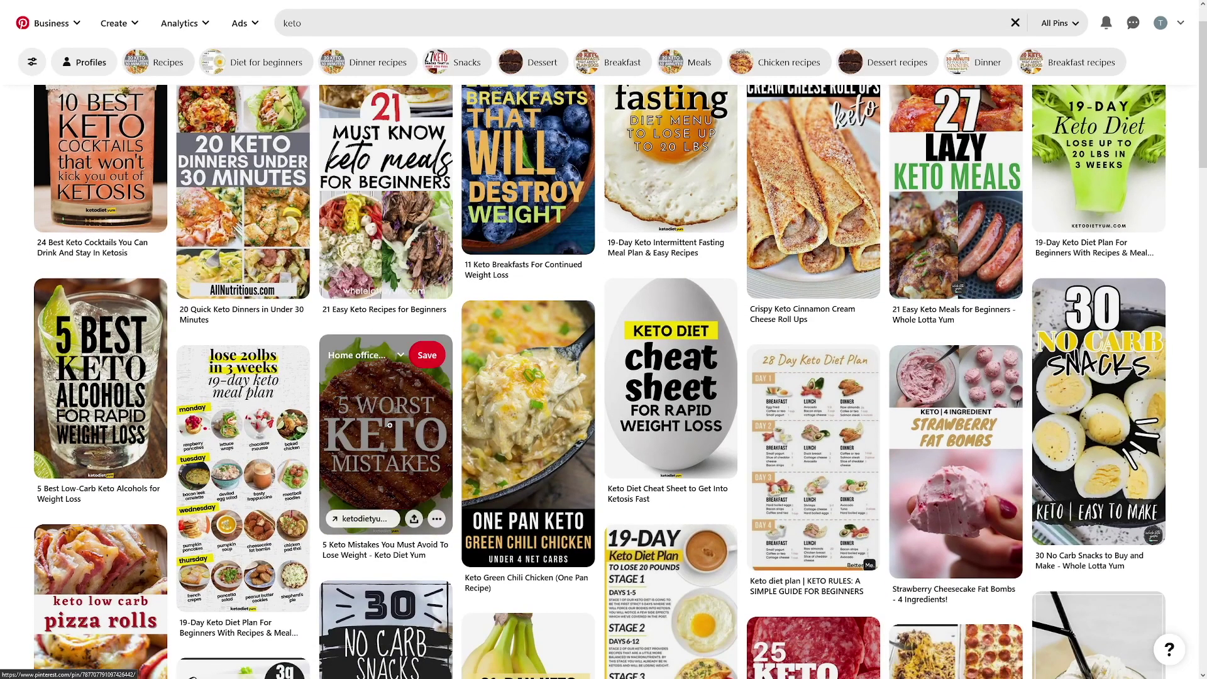
Compare the text overlays, photos and titles of the keto Pins throughout the search results.
mouse_move(107, 371)
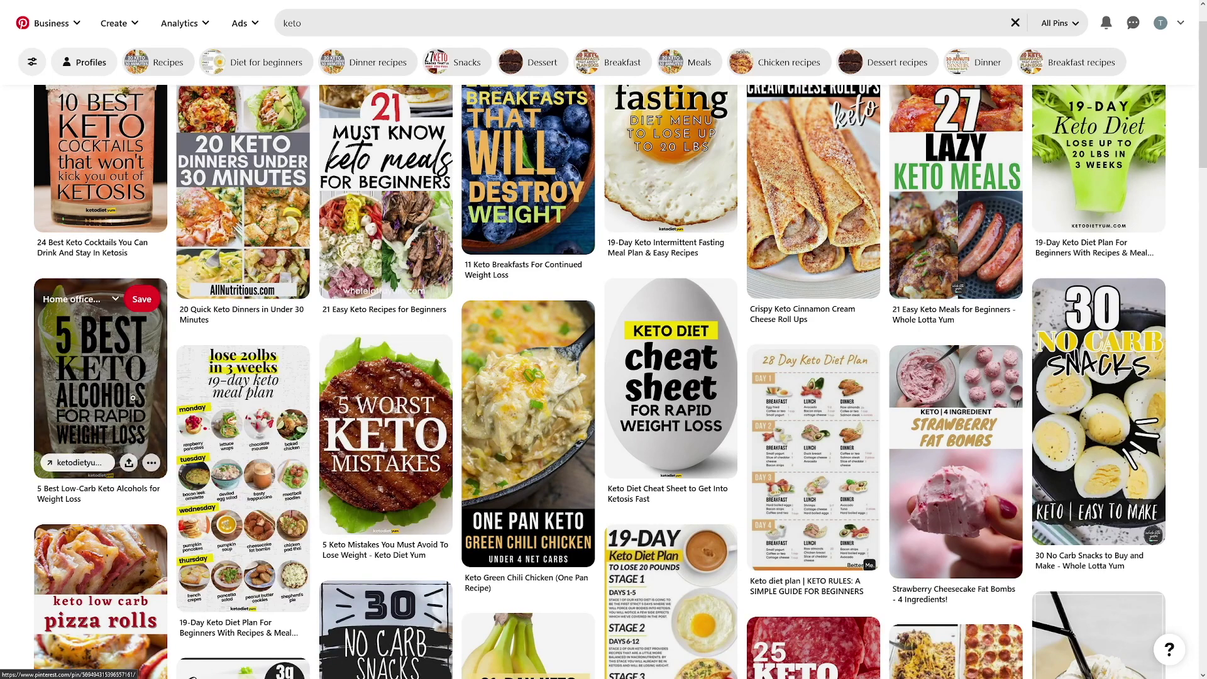
scroll(133, 398, up, 1)
mouse_move(142, 225)
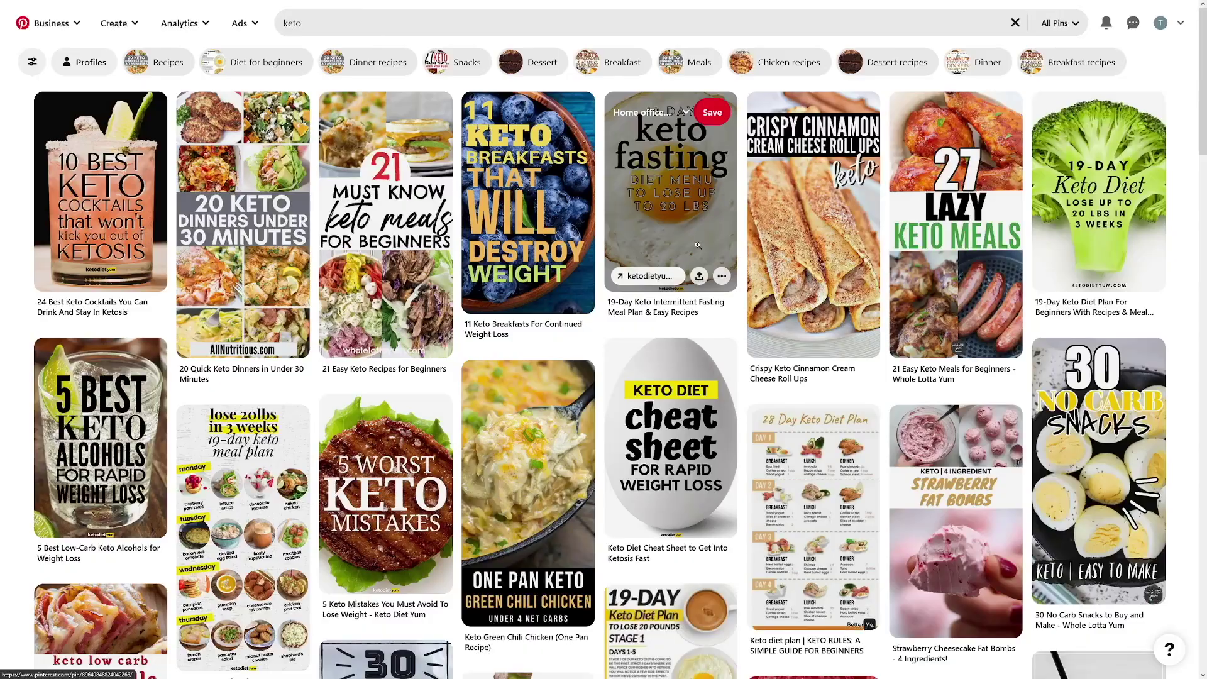
scroll(745, 271, down, 5)
scroll(745, 272, down, 5)
scroll(746, 275, down, 2)
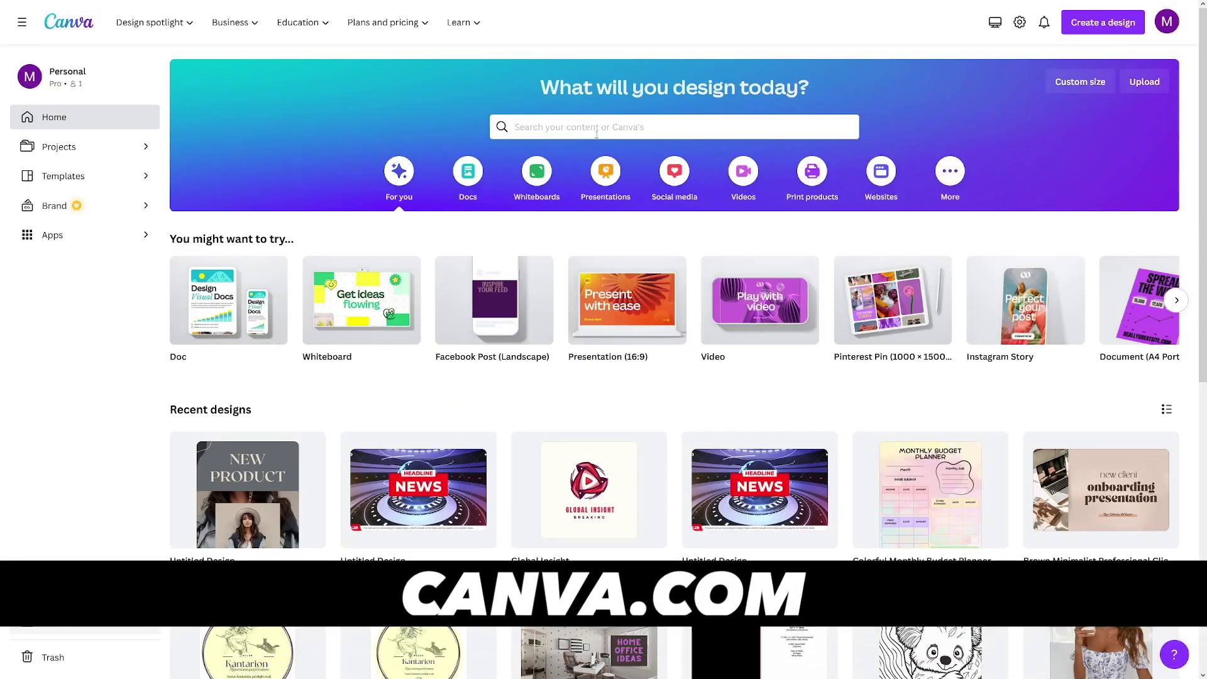
Switch to Canva and search its templates for "pinterest" to begin a Pinterest Pin design.
click(596, 133)
text(pi)
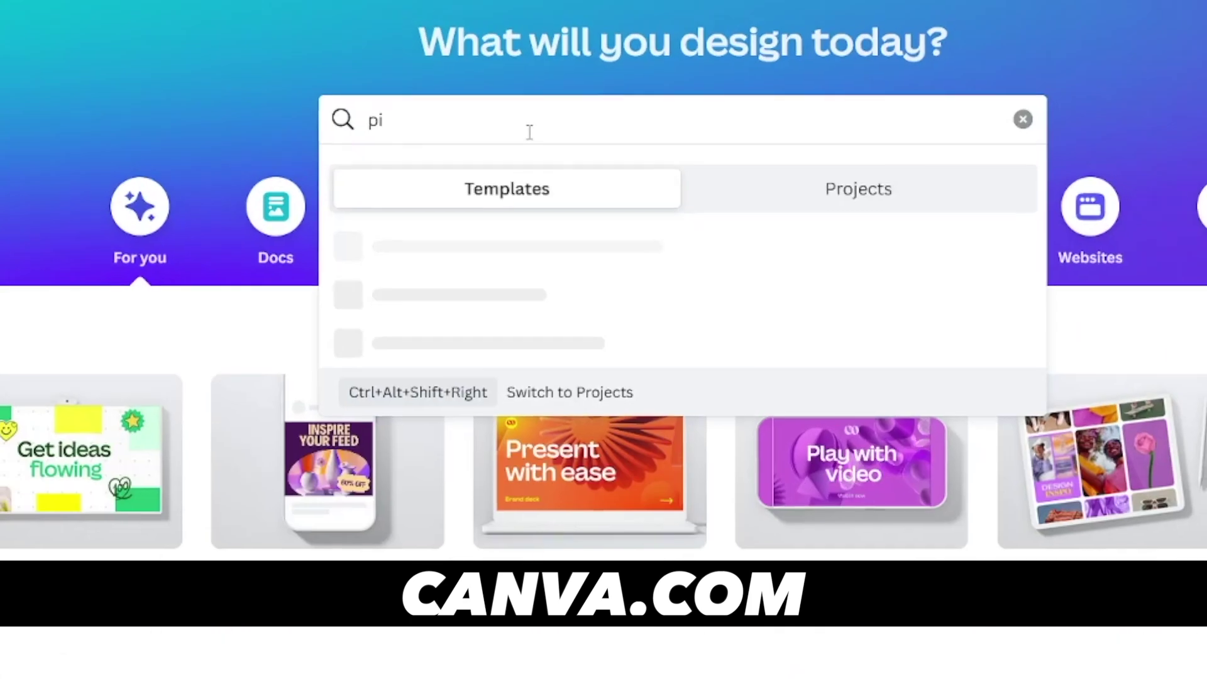
text(nterest)
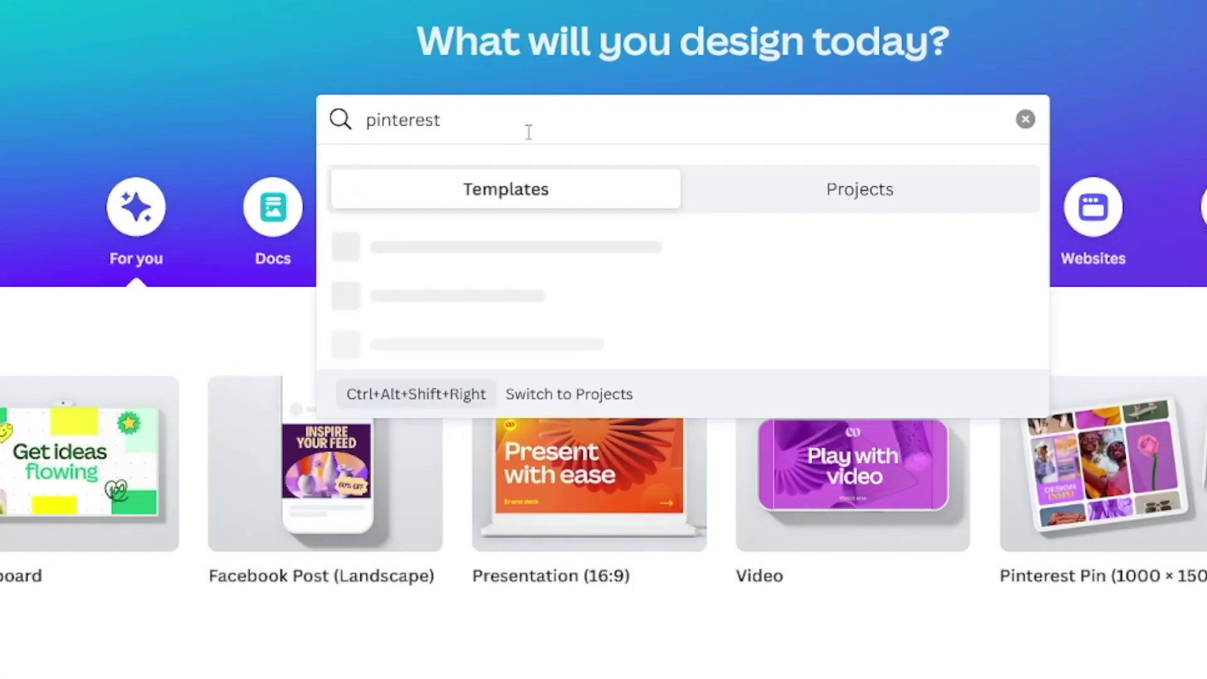
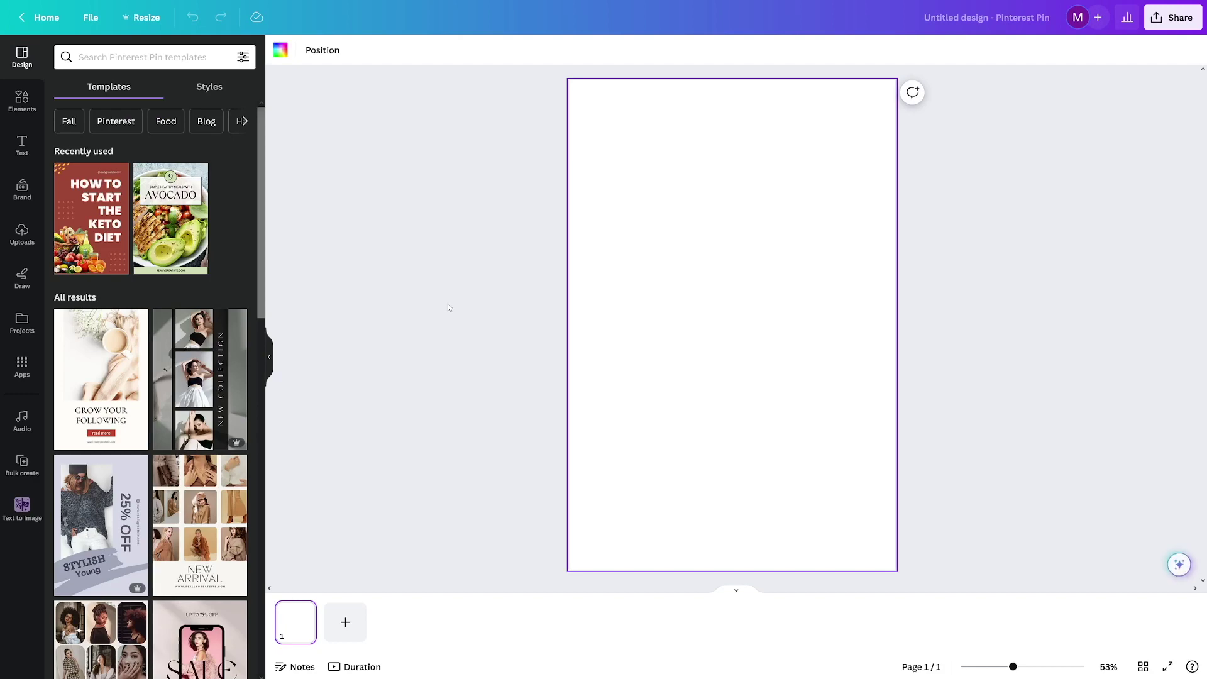
Search the Pinterest Pin templates for "keto" and look through the suggested "Healthy diet" designs.
click(129, 58)
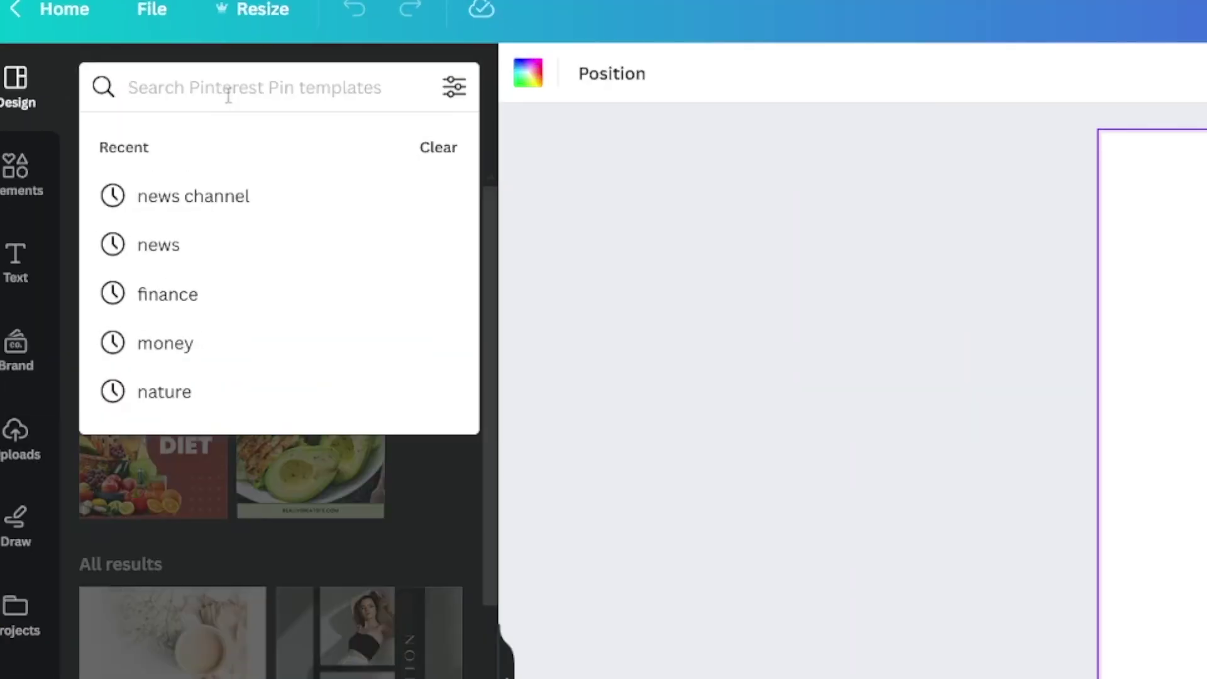
text(keto)
key(Return)
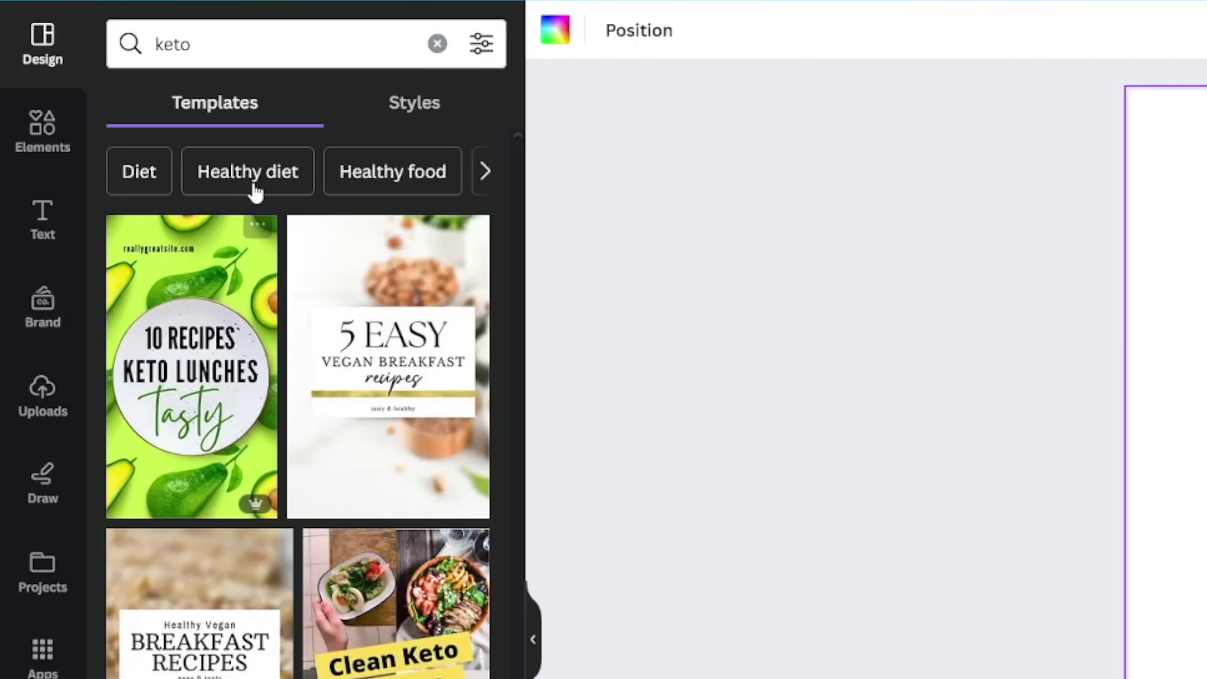
click(273, 189)
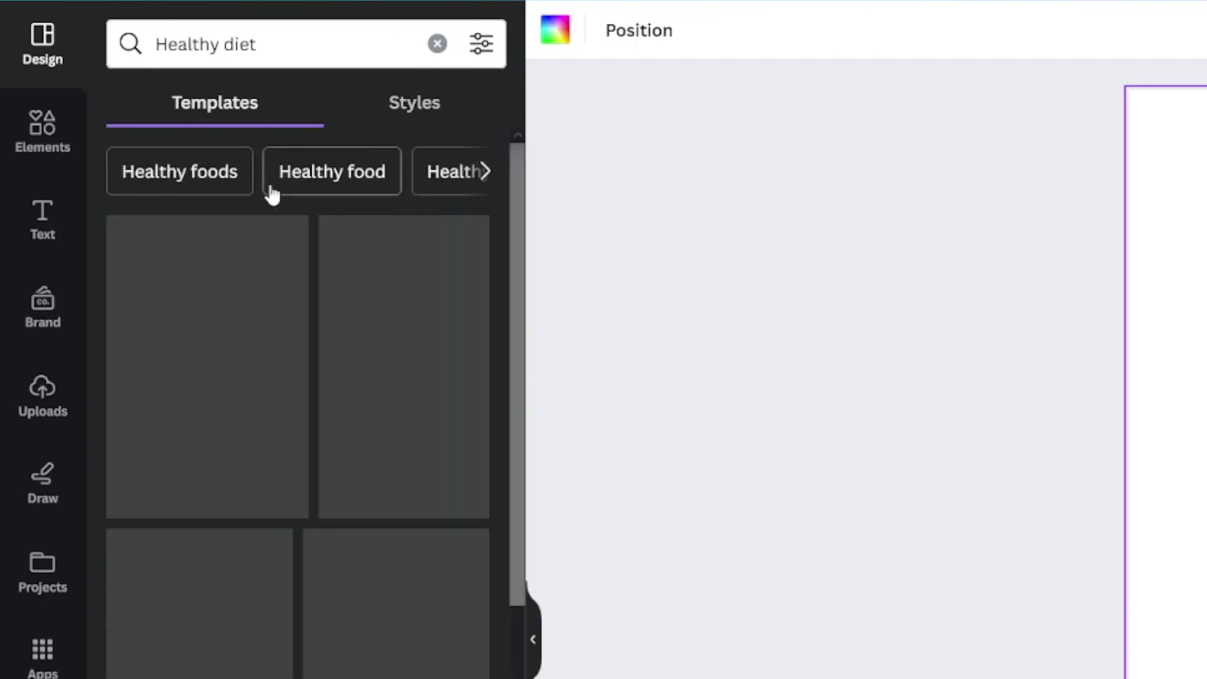
scroll(172, 314, down, 5)
scroll(171, 313, up, 5)
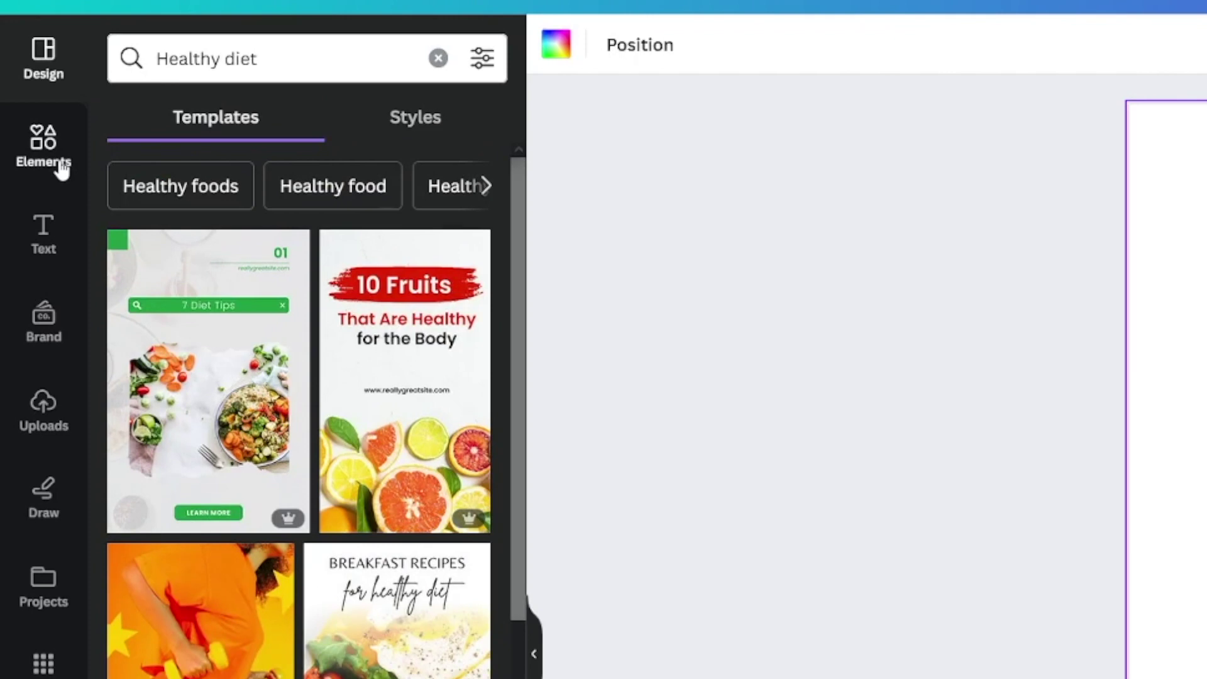
Search the design elements for "keto" and limit the results to photos.
click(62, 165)
click(261, 63)
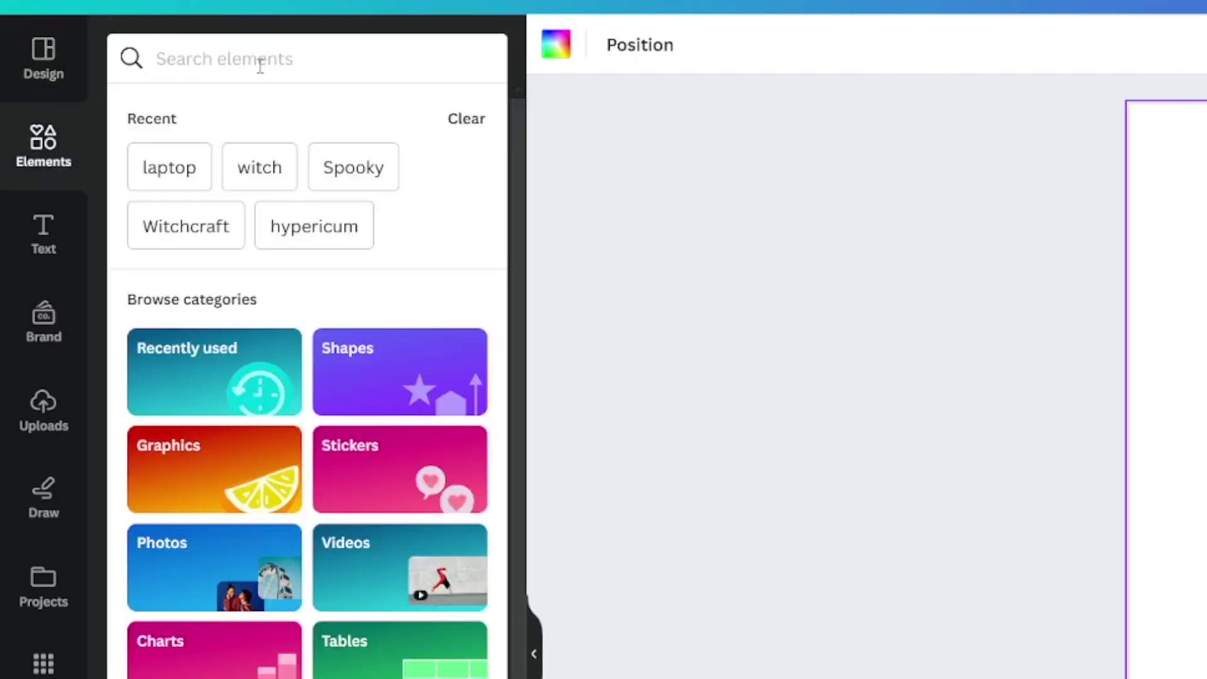
text(h)
key(BackSpace)
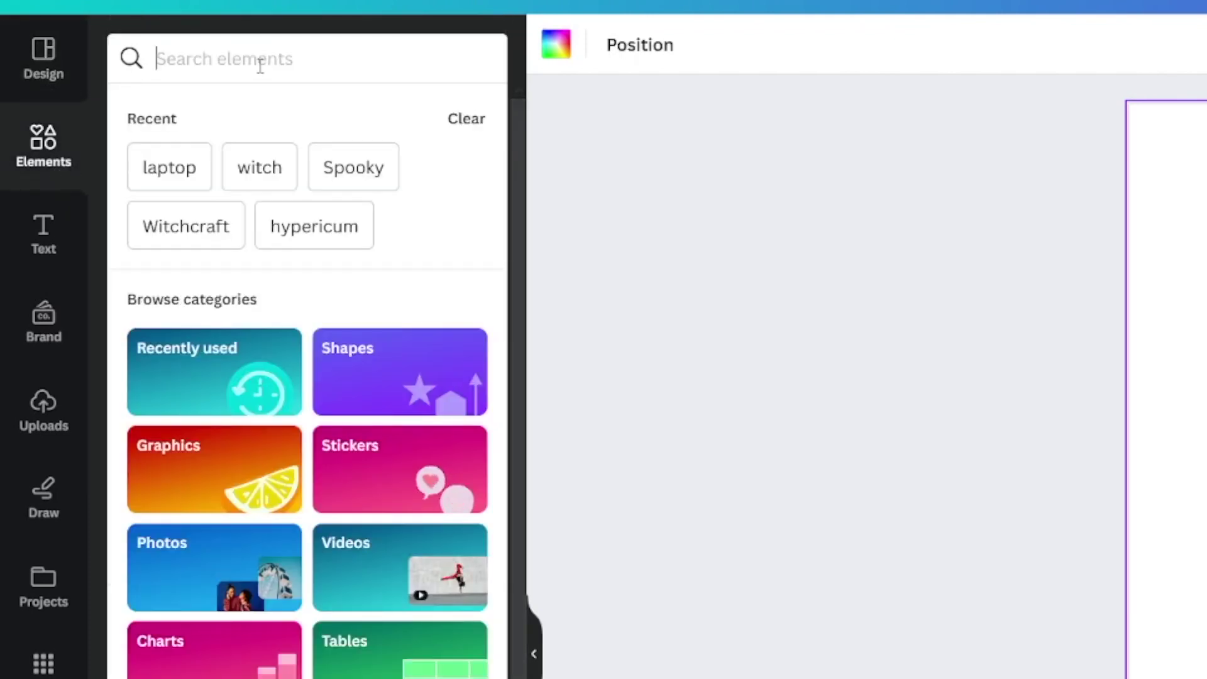
text(keto)
key(Return)
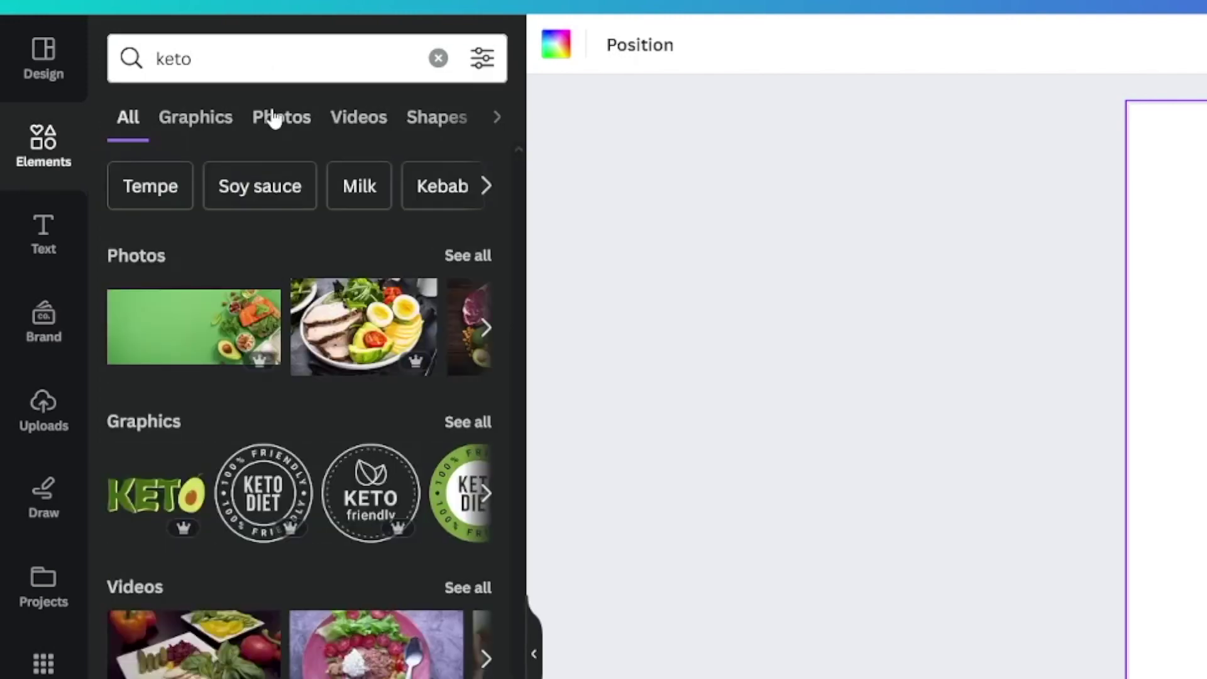
click(275, 118)
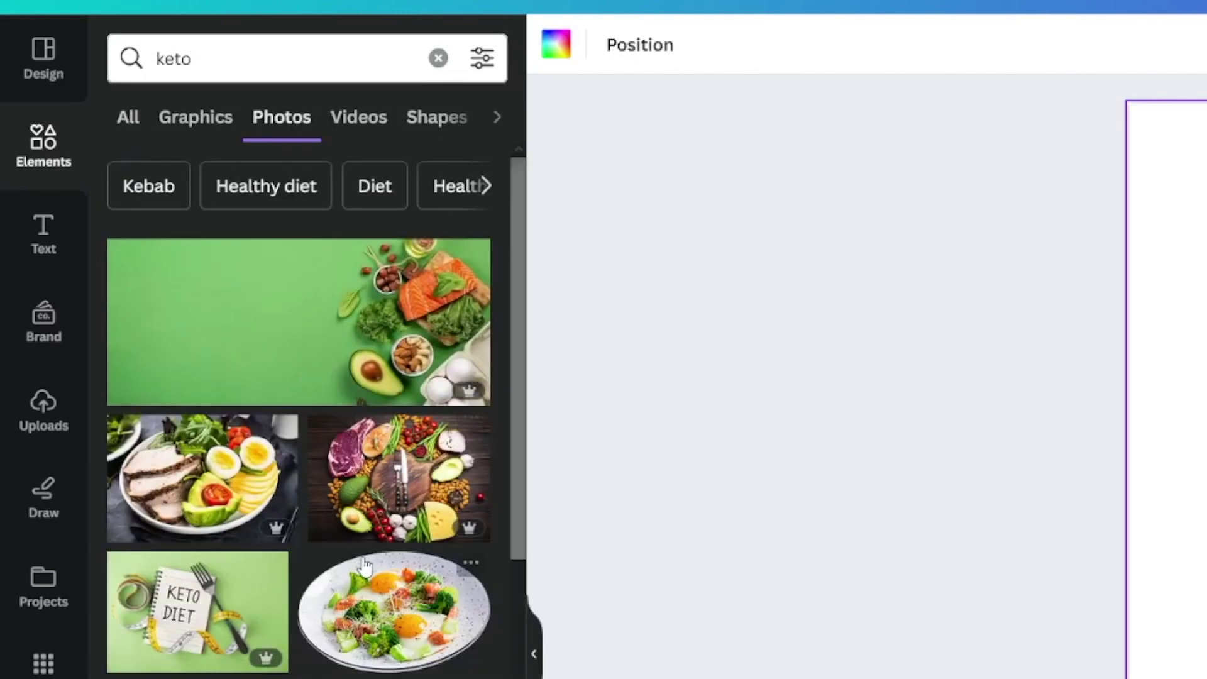
Fill the blank Pin page with the photo of sliced meat, egg and avocado, and bring up the text options.
scroll(365, 566, down, 2)
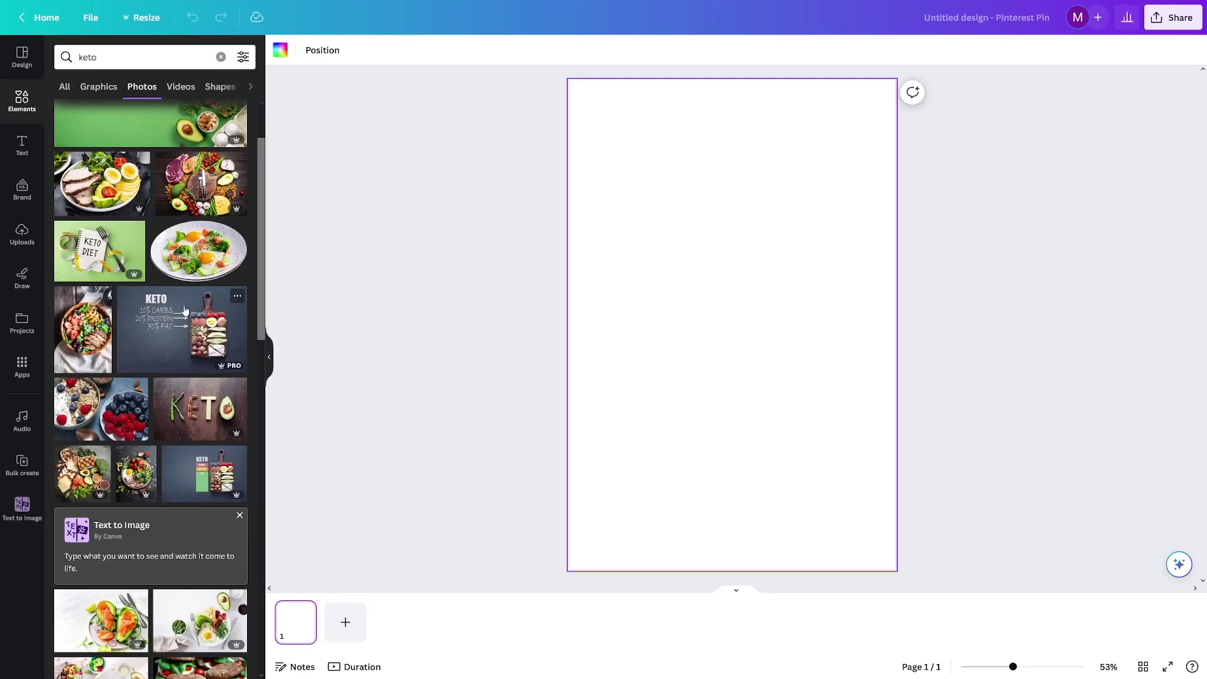
scroll(185, 310, up, 1)
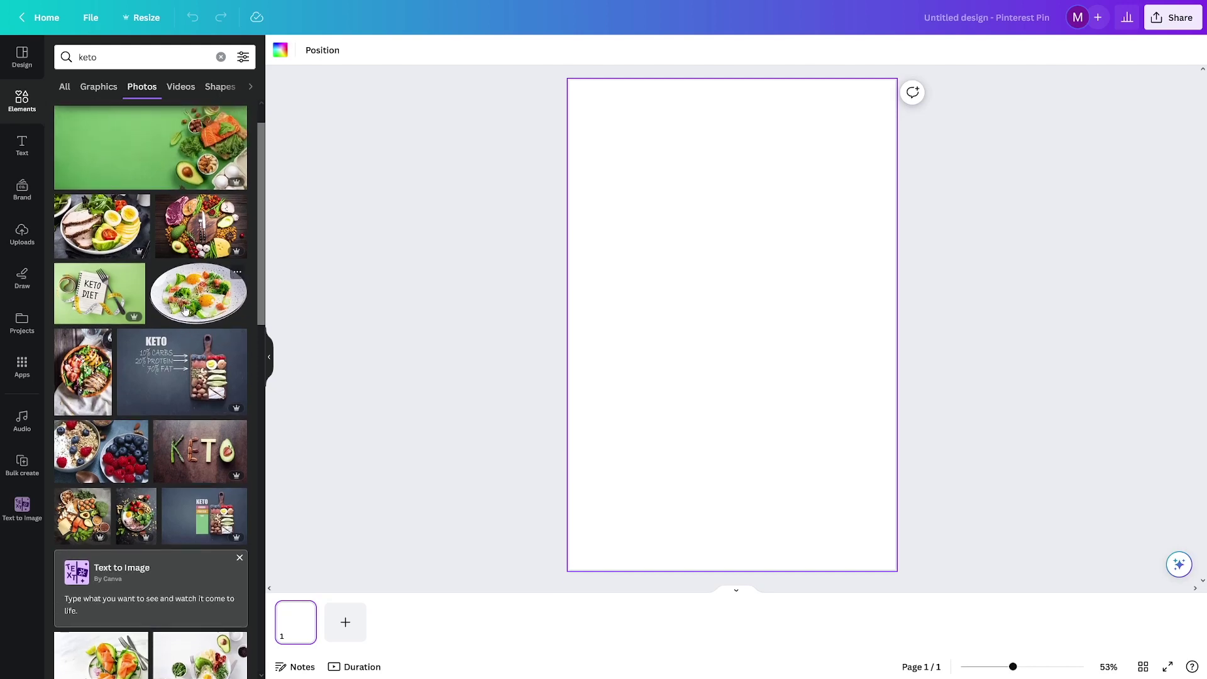
drag(100, 226, 684, 322)
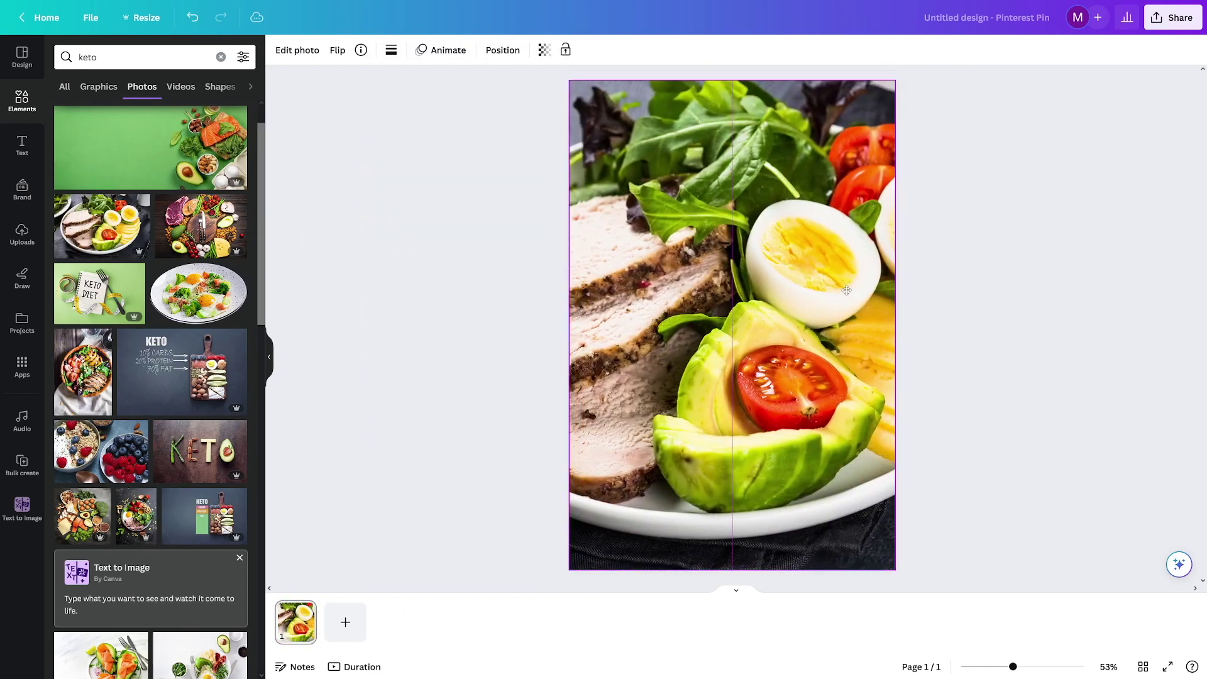
click(1037, 362)
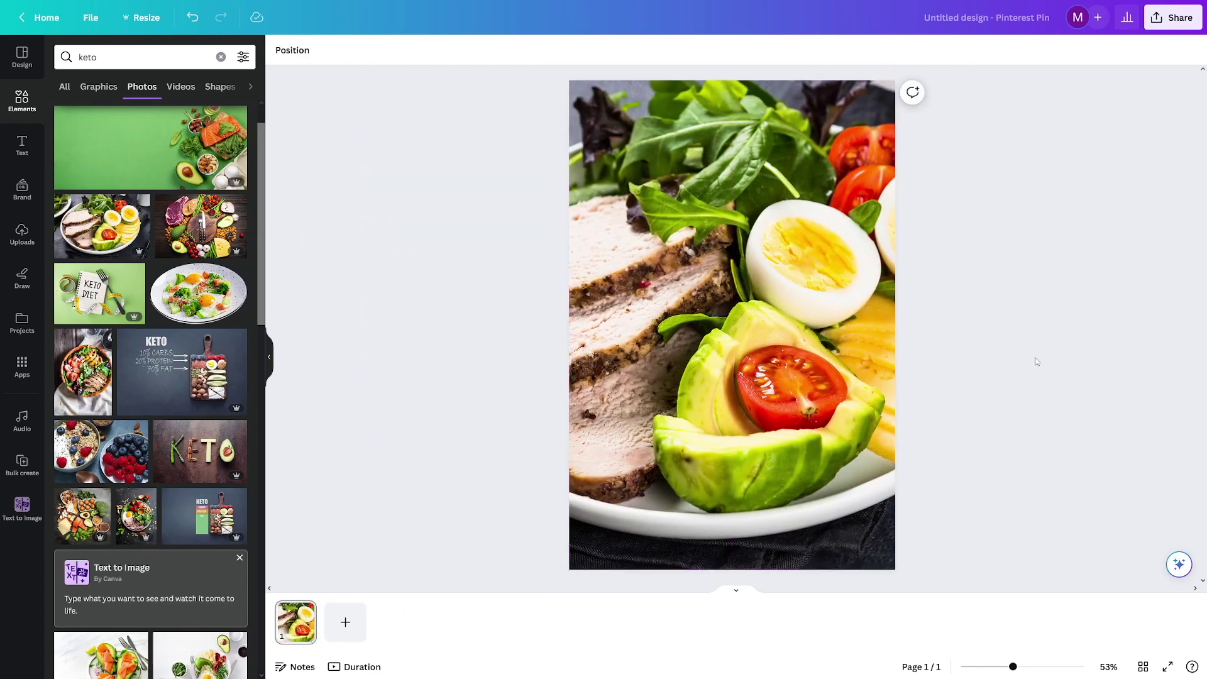
click(23, 146)
click(177, 208)
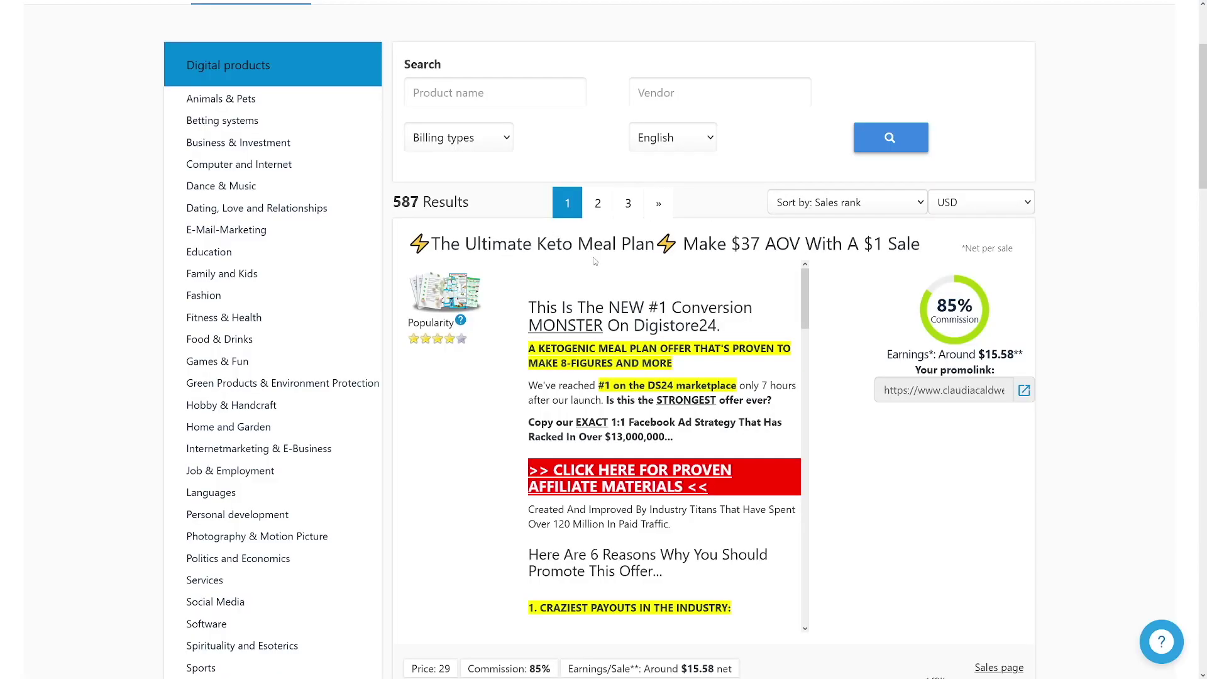
On Digistore24, read through the Ultimate Keto Meal Plan offer's description of reasons to promote it.
scroll(675, 423, down, 15)
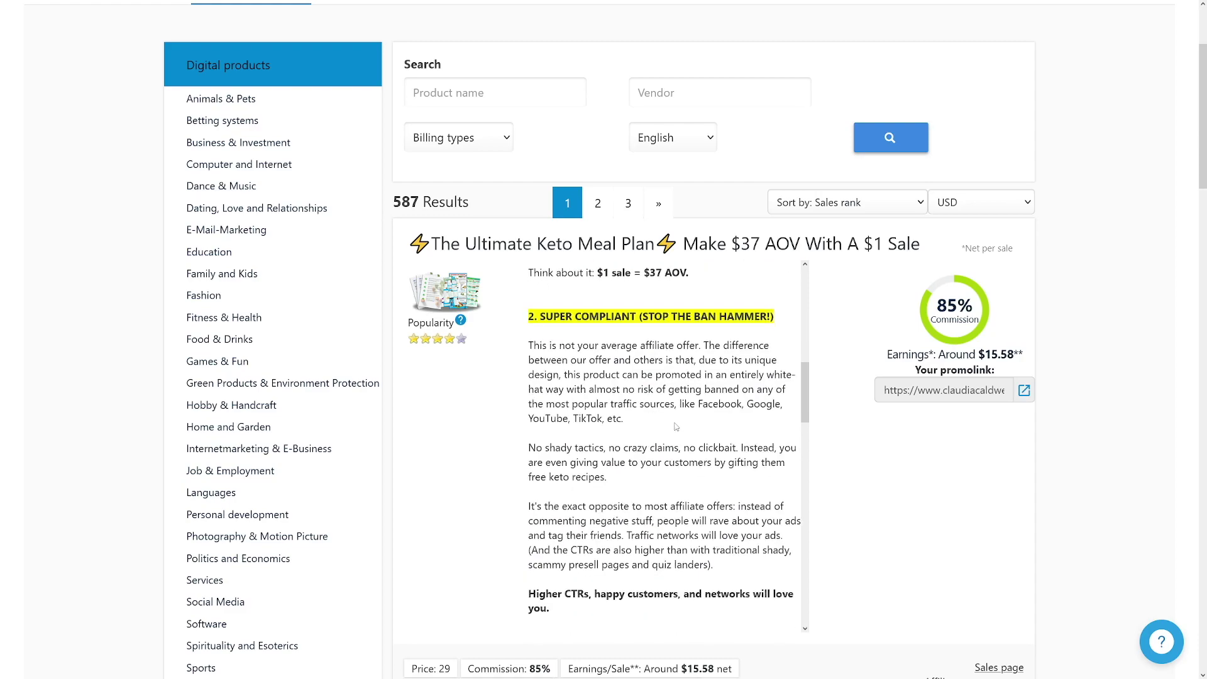
scroll(675, 423, down, 15)
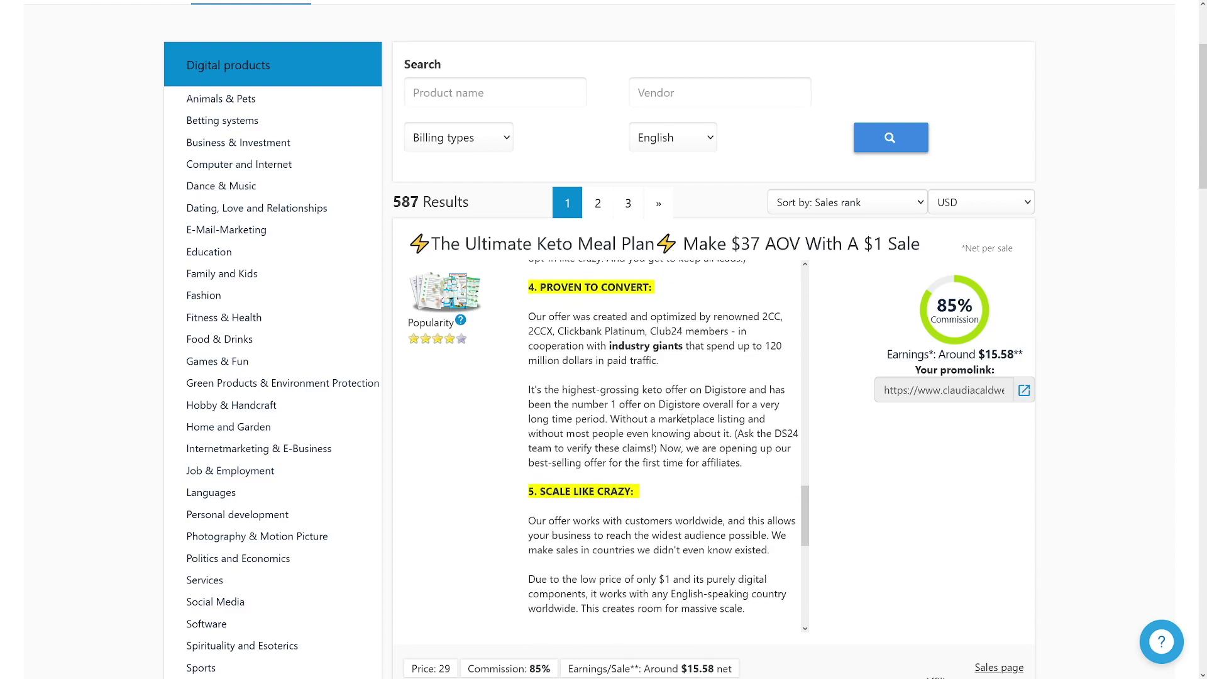
scroll(825, 444, down, 3)
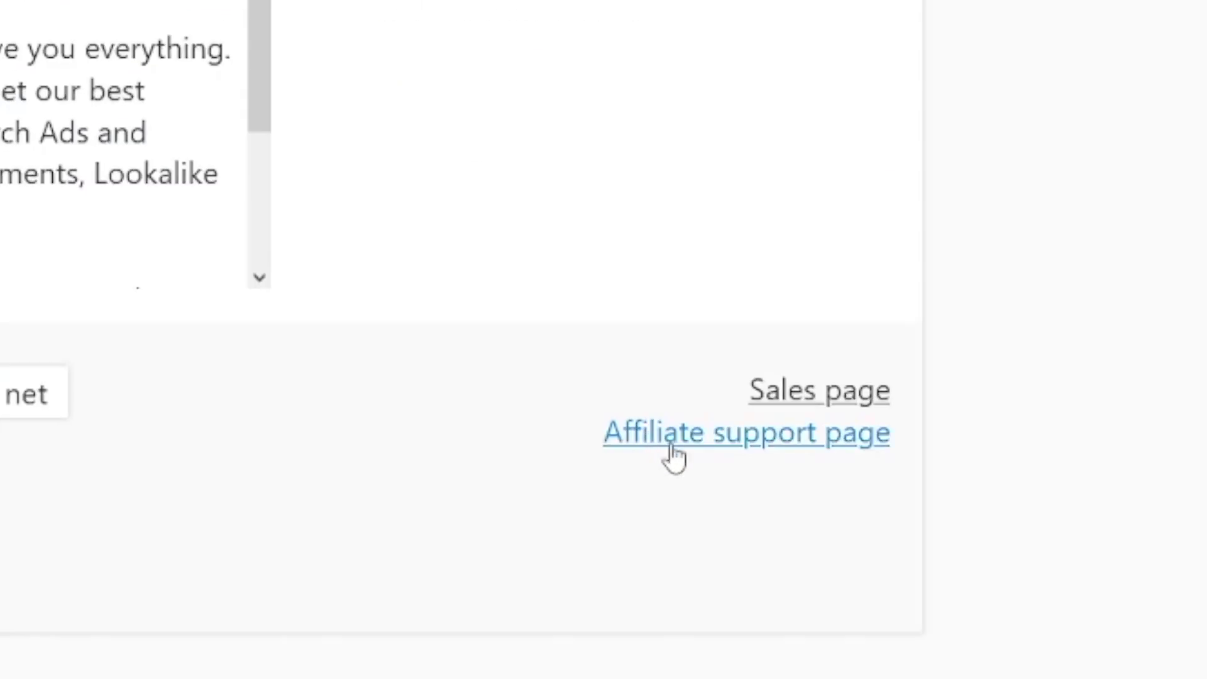
Open the keto offer's affiliate support page and examine its sample results and promotion guidance.
click(810, 451)
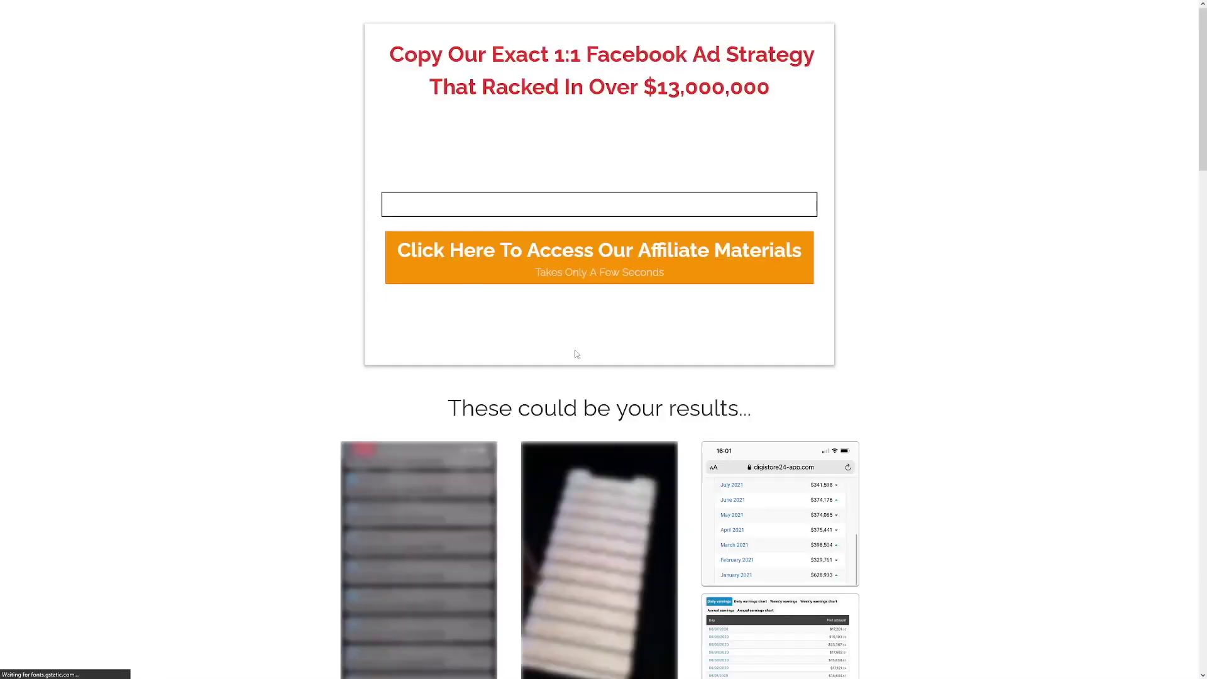
scroll(861, 366, down, 12)
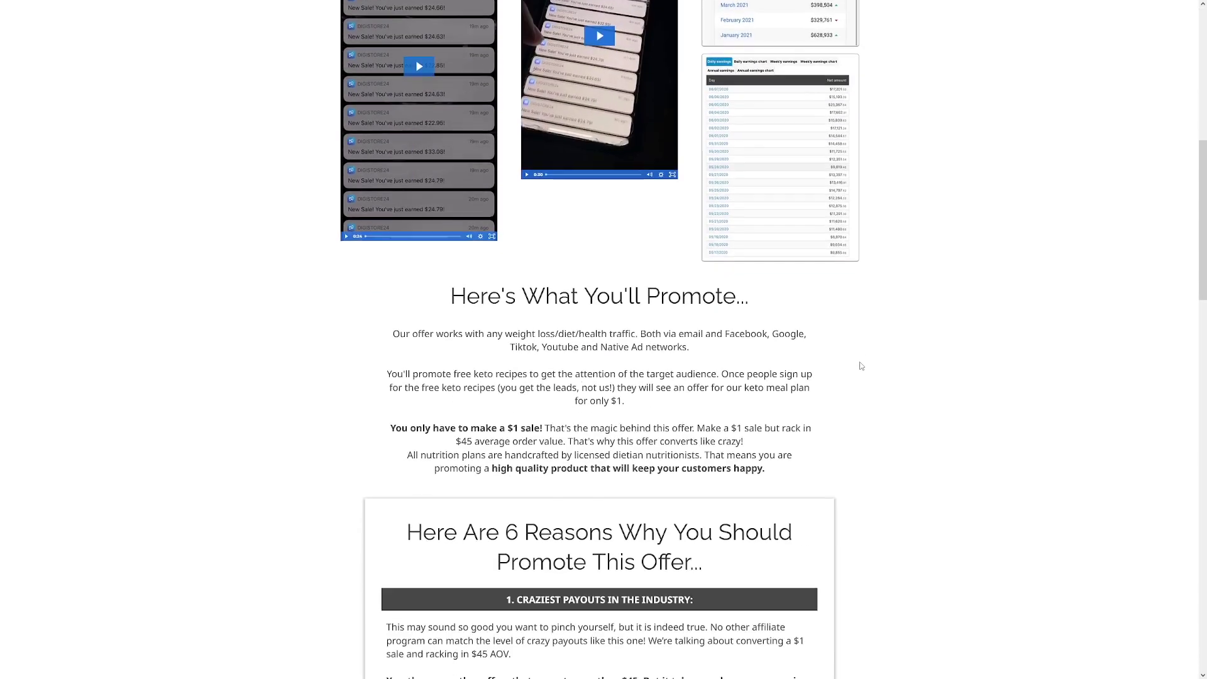
scroll(862, 366, down, 7)
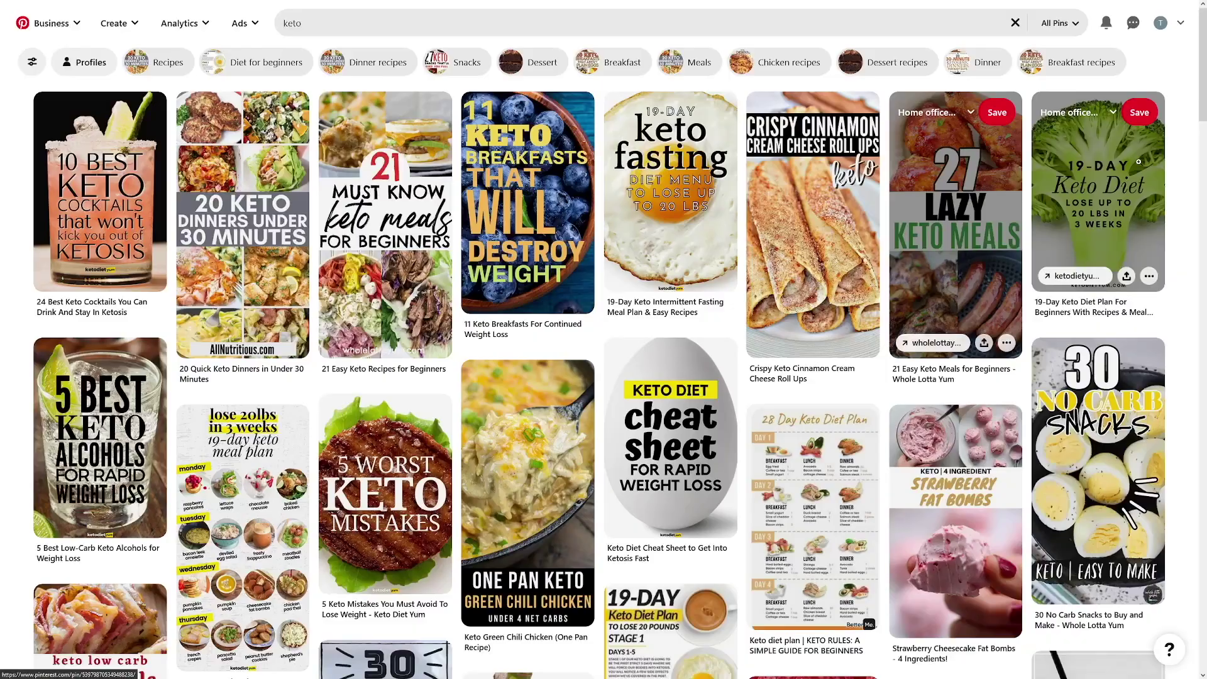
On Pinterest, start a new Pin from the business profile and go through its title and destination link fields.
click(1161, 24)
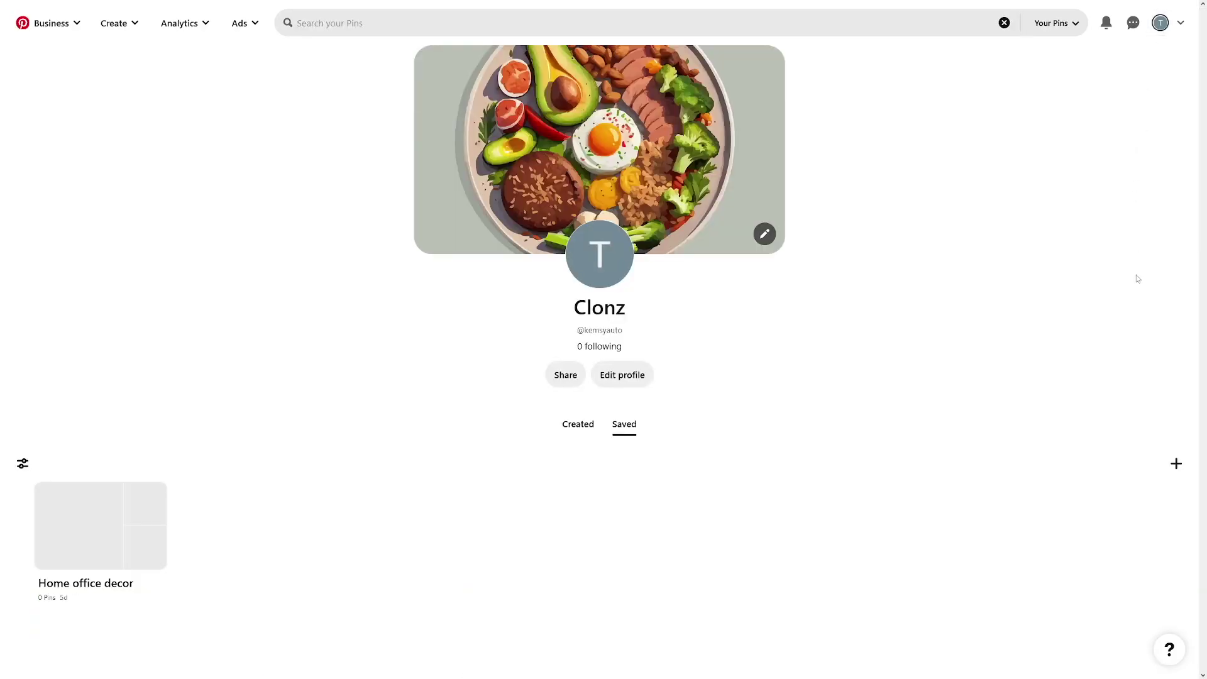
click(1175, 464)
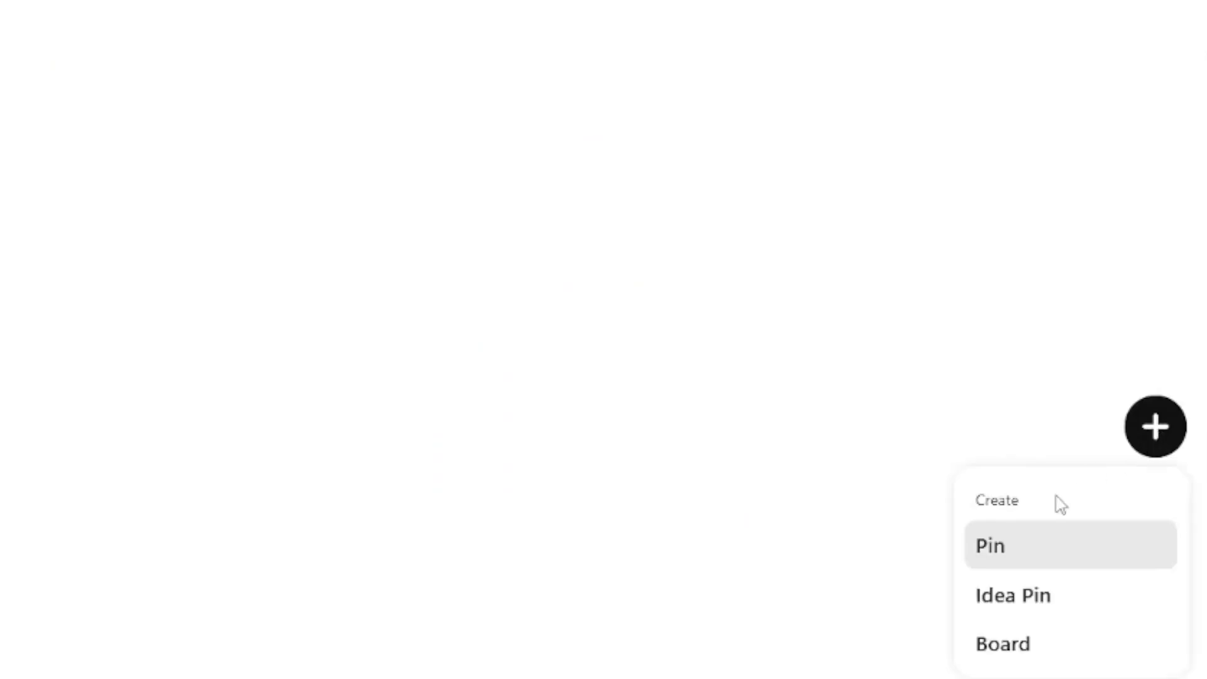
click(1005, 556)
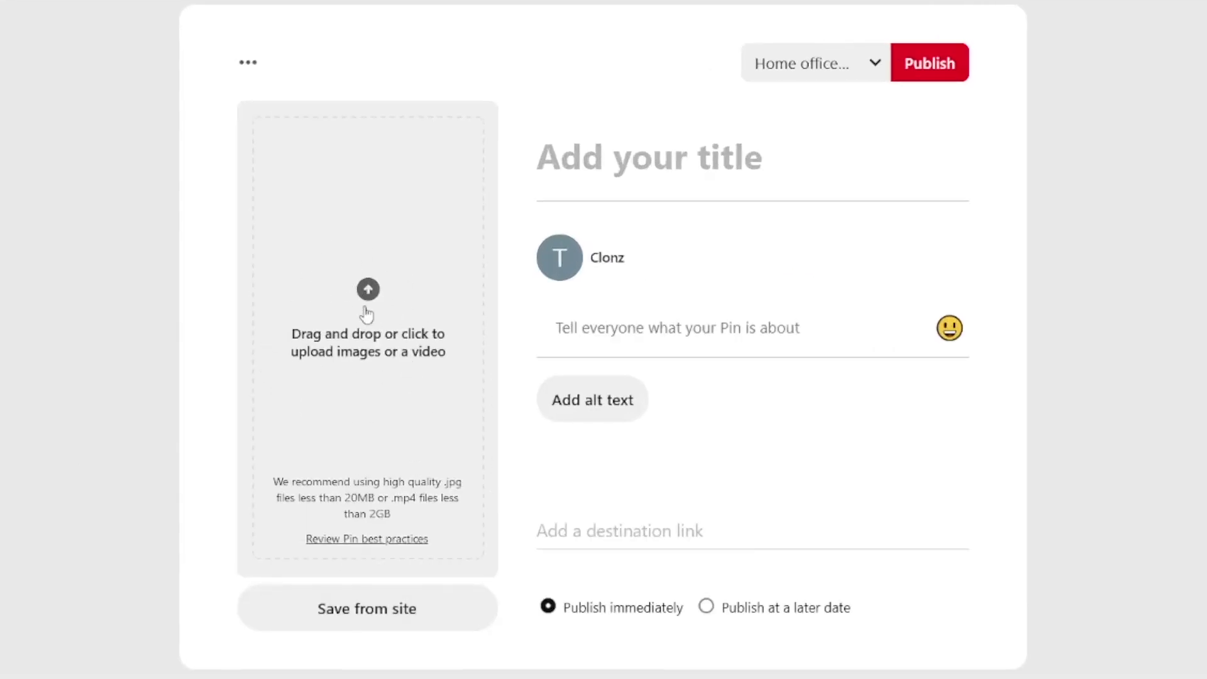
click(689, 160)
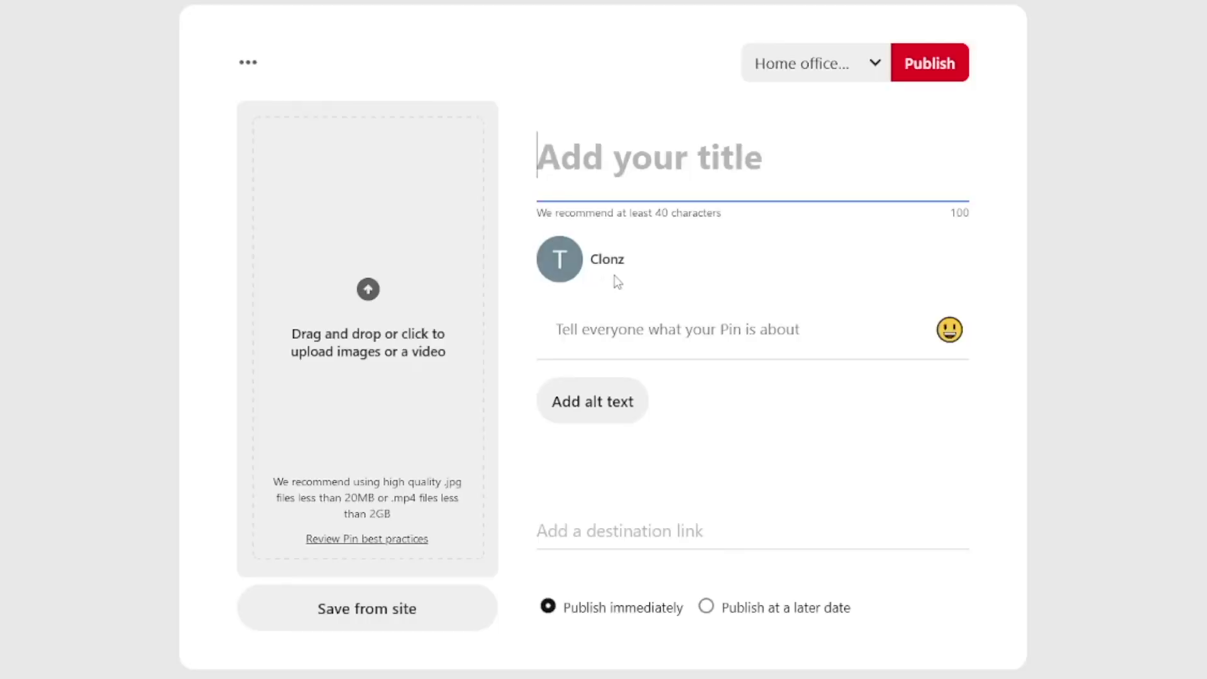
click(637, 536)
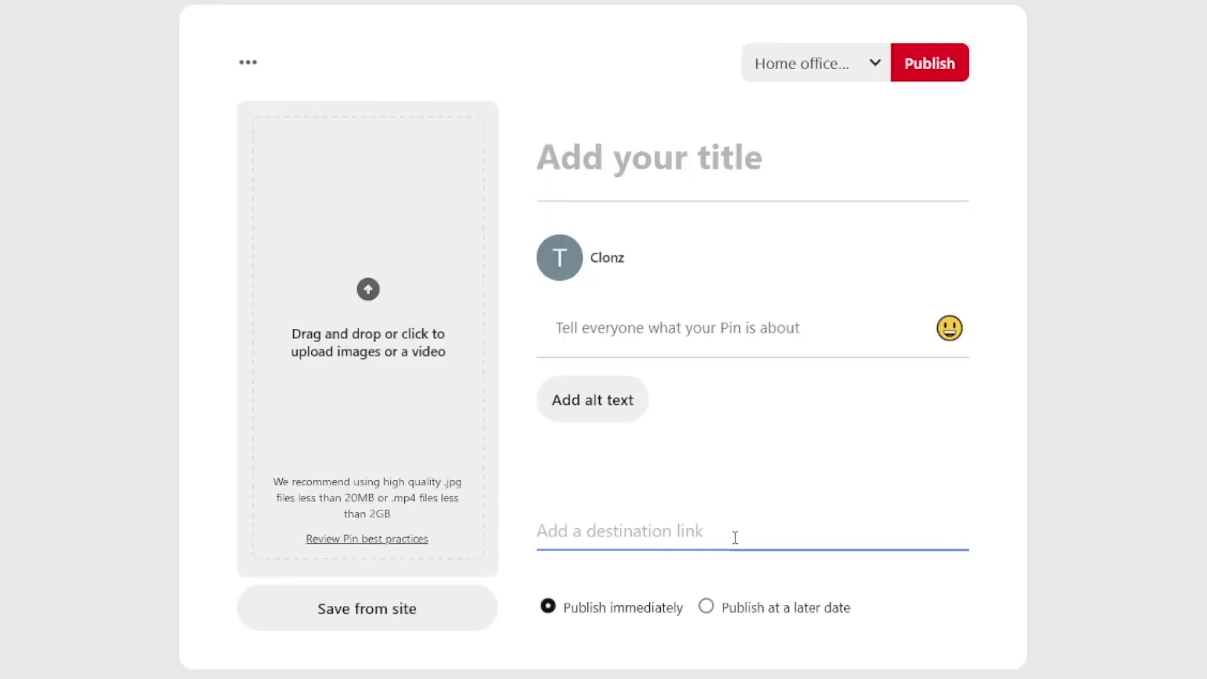